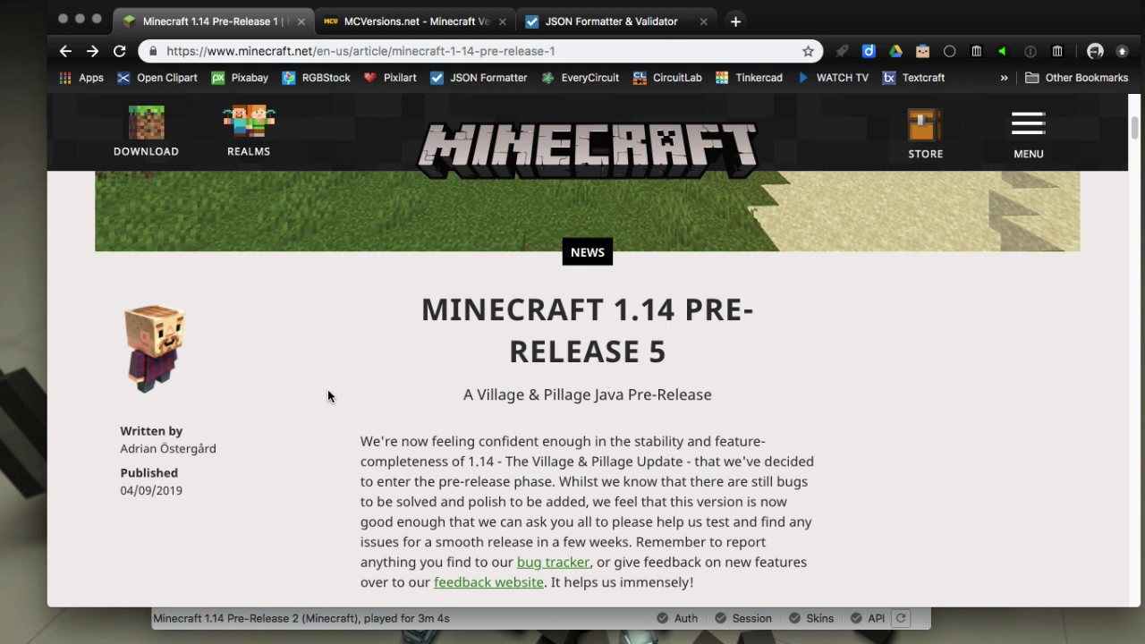
# Bring the MultiMC 5 launcher window to the front.
pyautogui.scroll(-5, 327, 392)
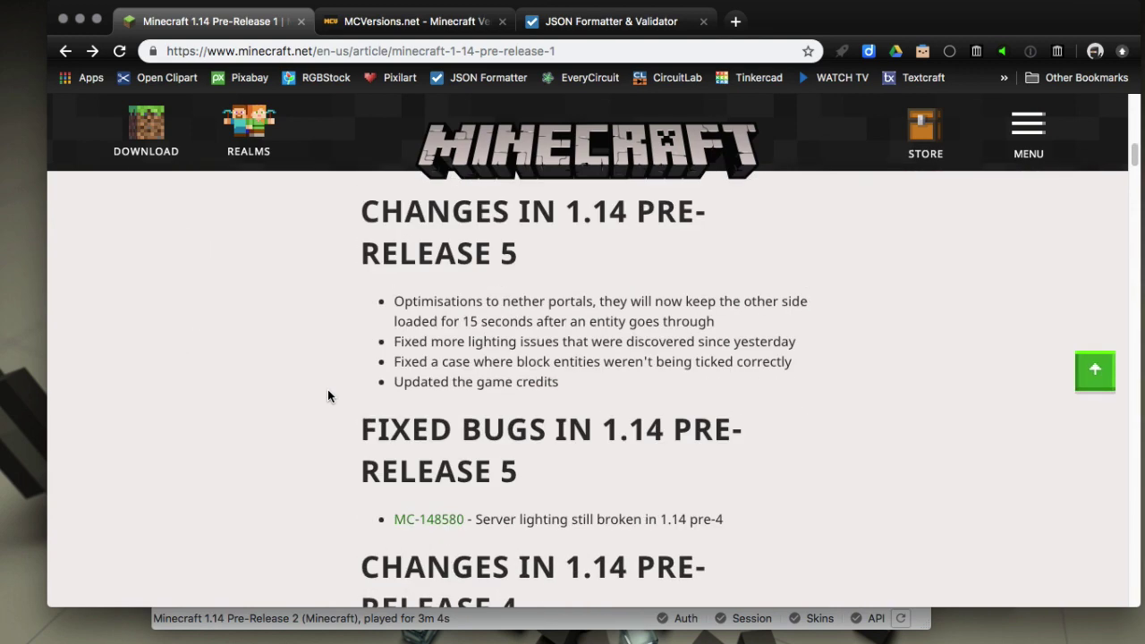
pyautogui.scroll(5, 327, 392)
pyautogui.scroll(1, 327, 396)
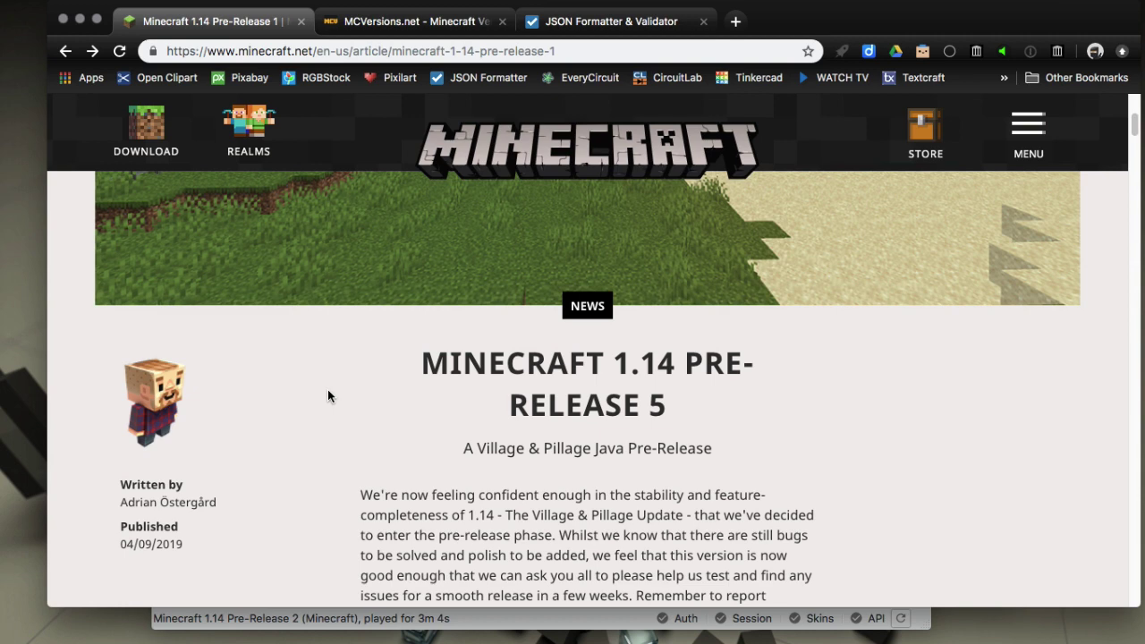
pyautogui.scroll(-1, 328, 396)
pyautogui.scroll(-1, 327, 397)
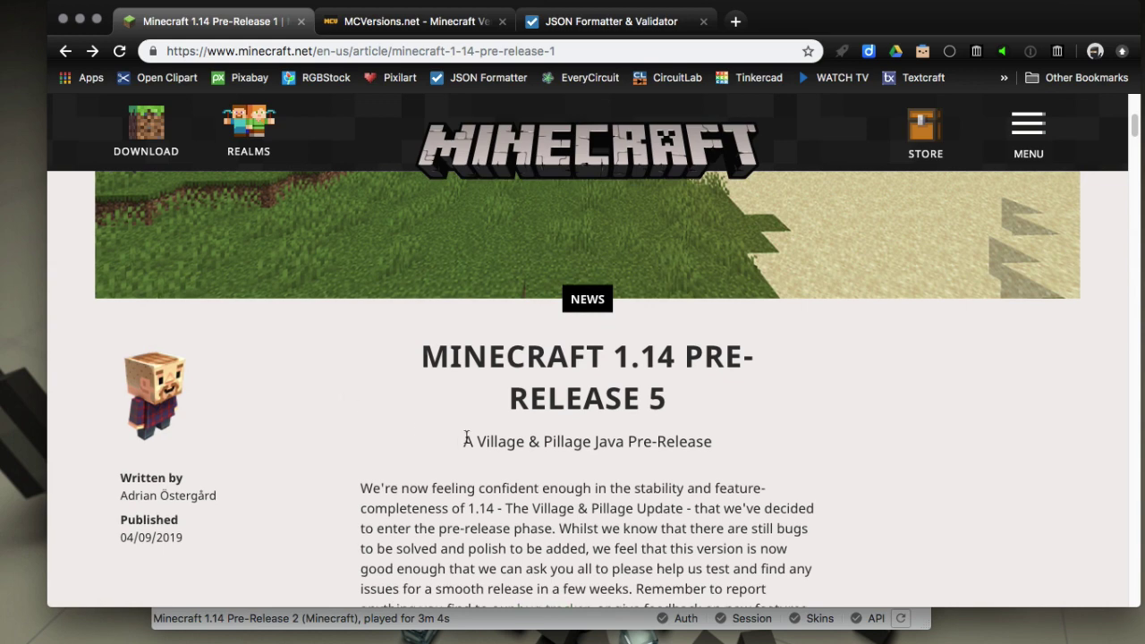
pyautogui.moveTo(605, 637)
pyautogui.click(541, 633)
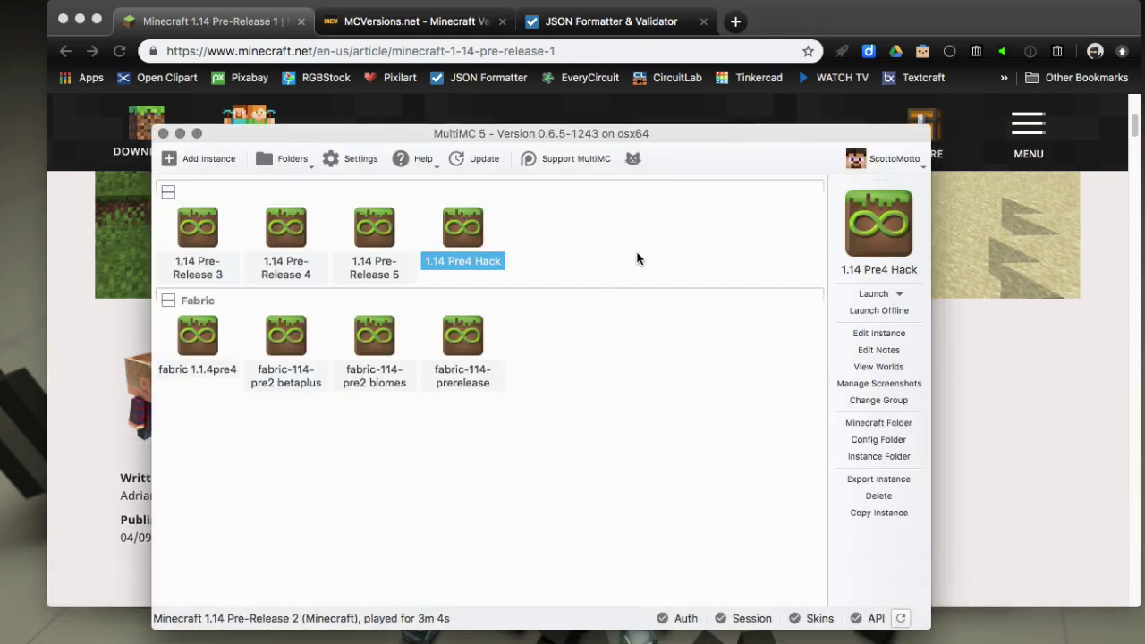
# Check New Instance snapshots: newest is 1.14 Pre-Release 2 even after refreshing, then cancel.
pyautogui.rightClick(637, 259)
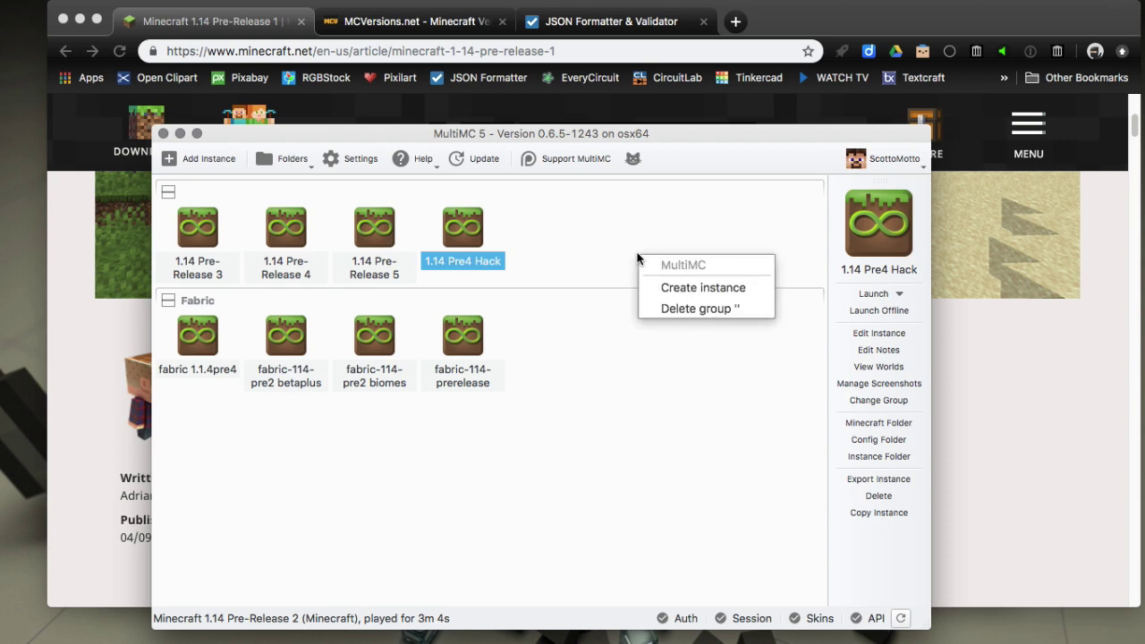
pyautogui.click(655, 283)
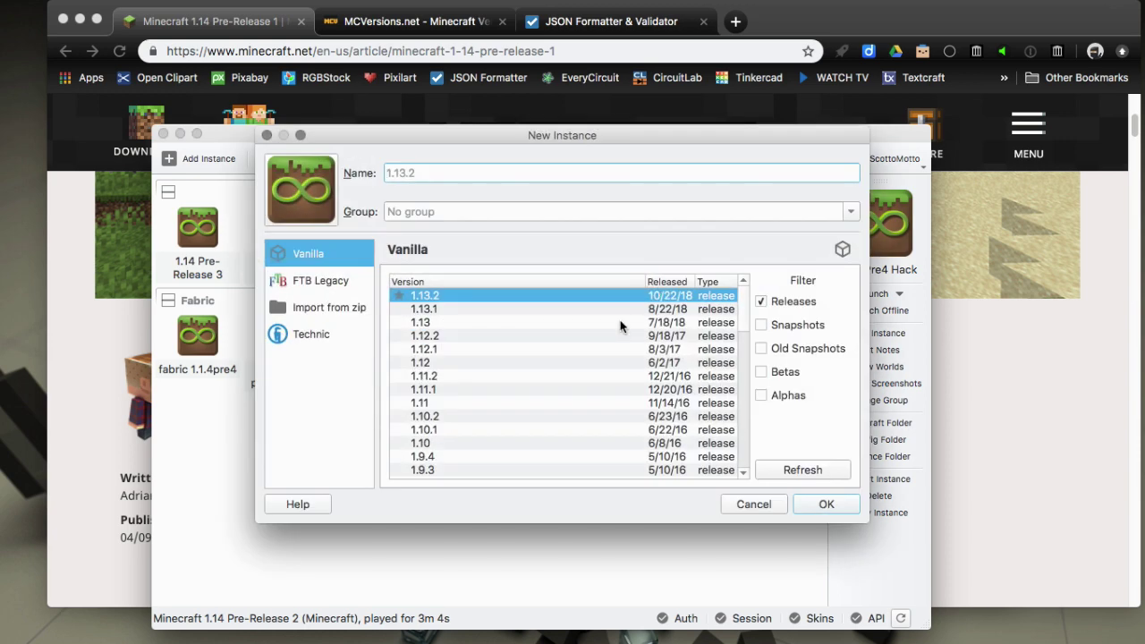
pyautogui.click(761, 325)
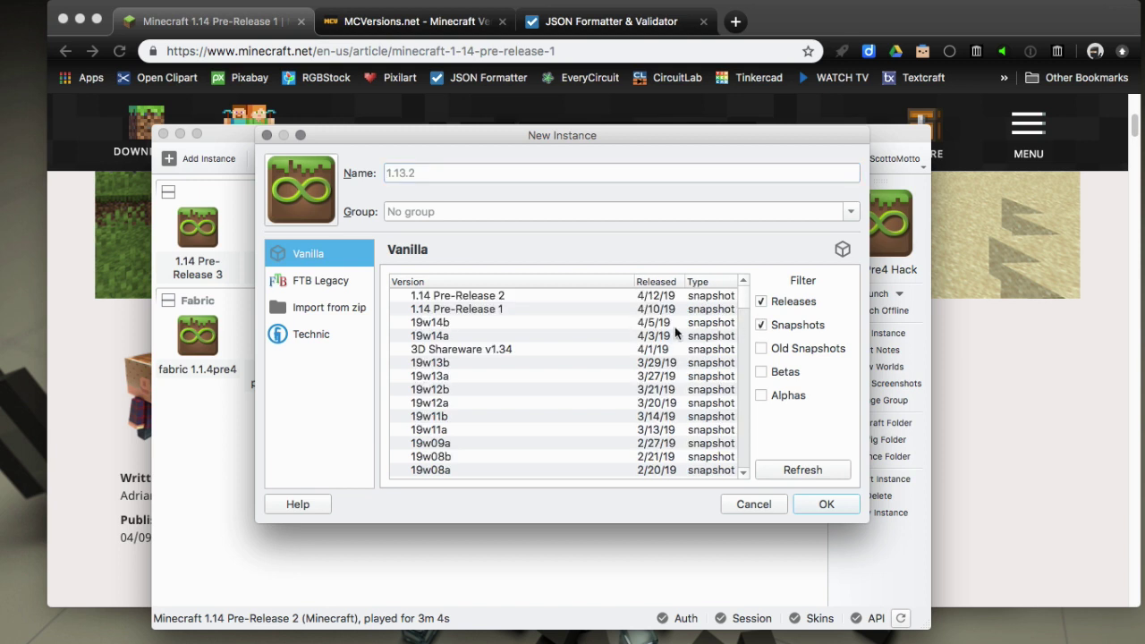
pyautogui.click(455, 297)
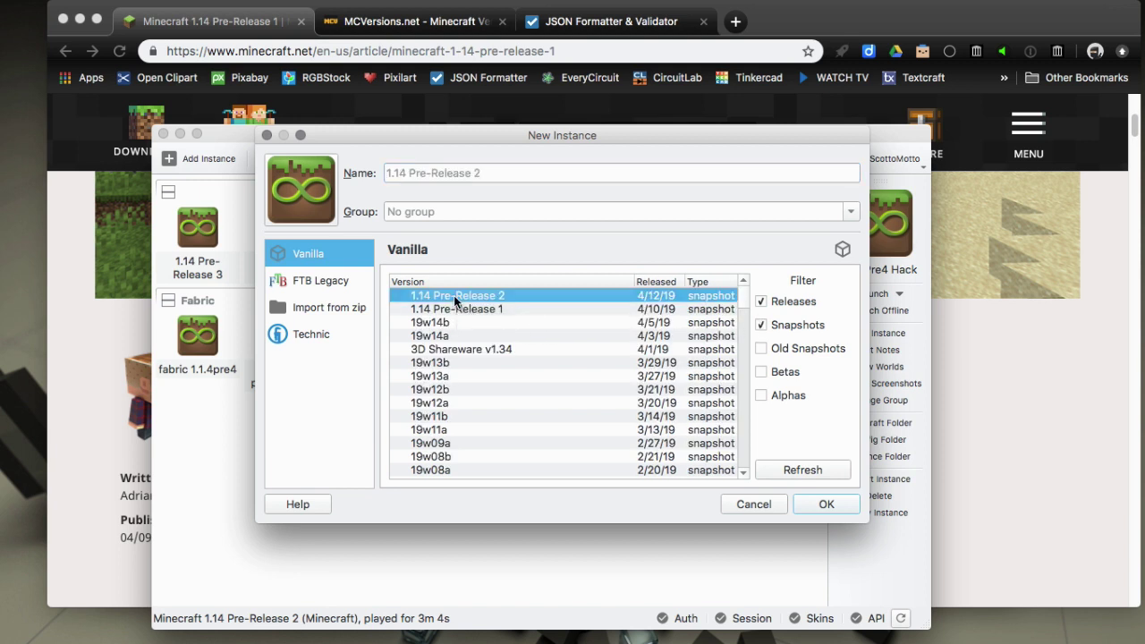
pyautogui.click(791, 472)
pyautogui.moveTo(448, 133); pyautogui.dragTo(451, 114)
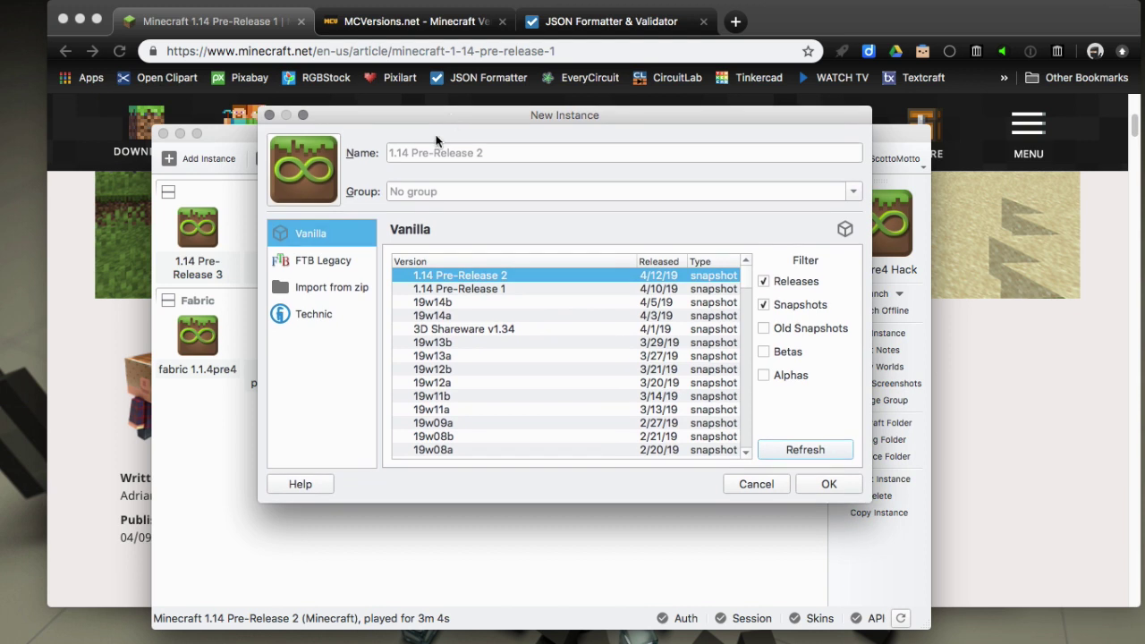
pyautogui.click(417, 154)
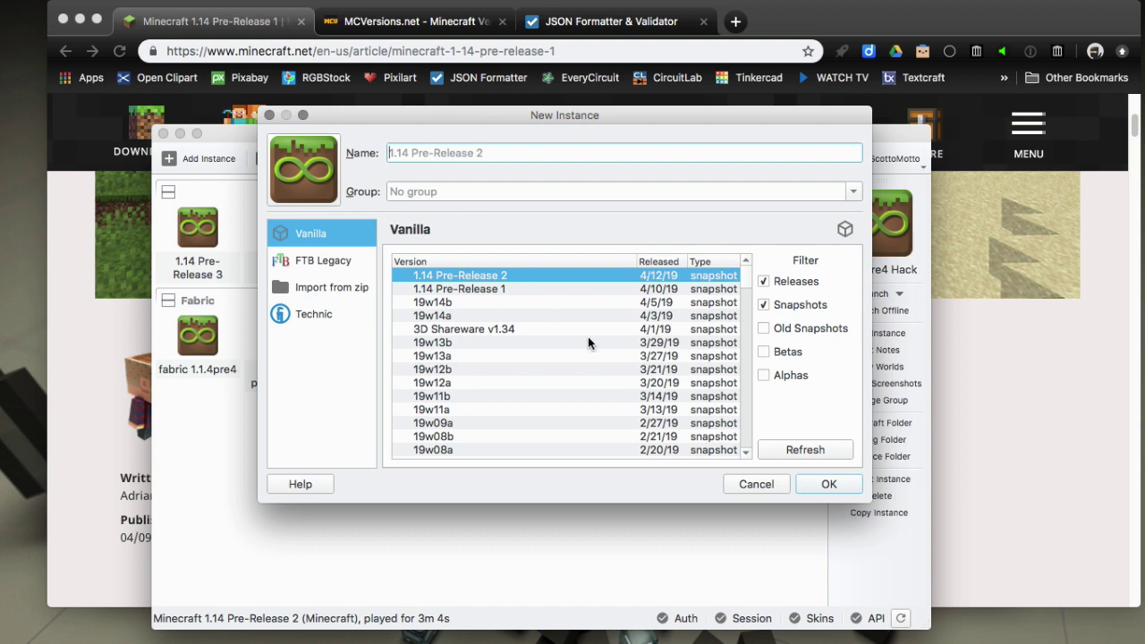
pyautogui.click(748, 484)
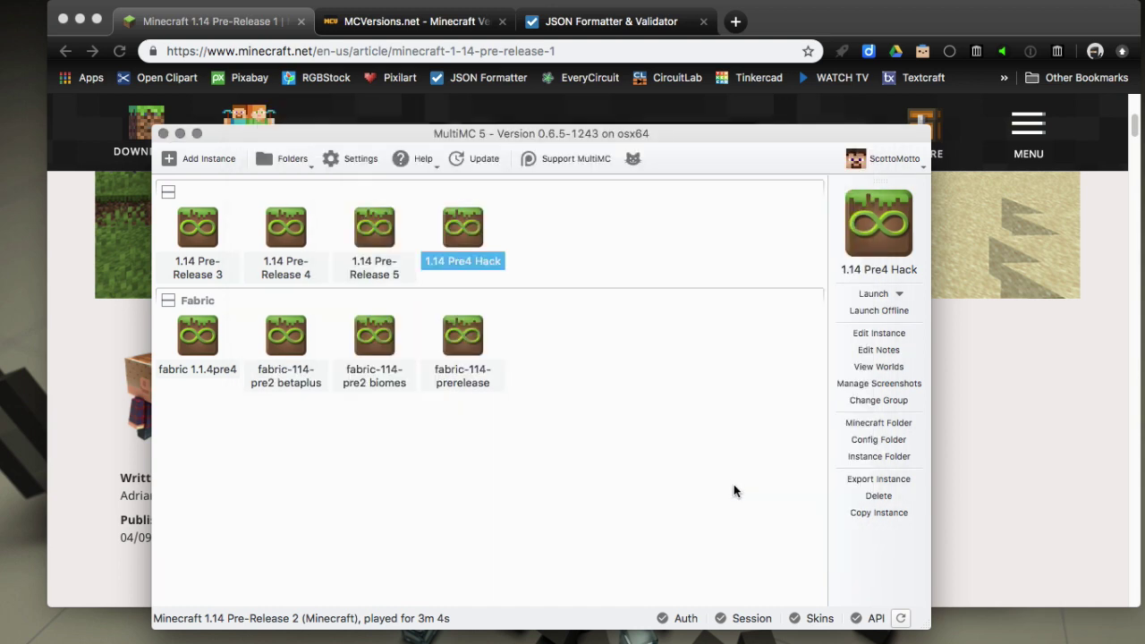
# Check MCVersions.net in Chrome listing 1.14 Pre-Release 5 as newest snapshot, then return to MultiMC.
pyautogui.click(398, 113)
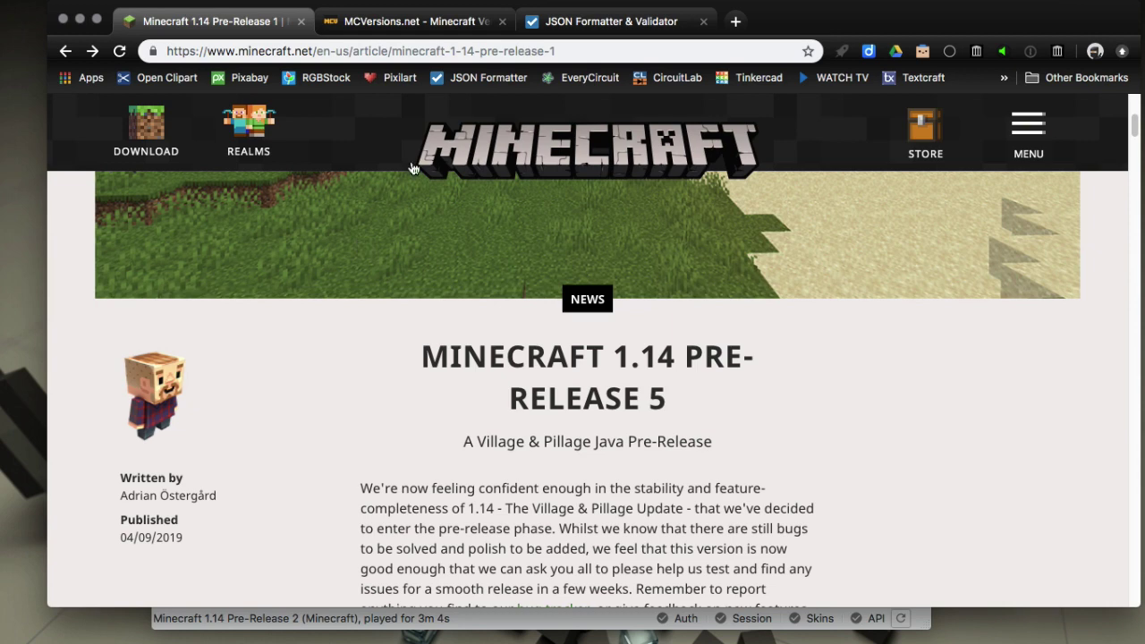
pyautogui.click(402, 26)
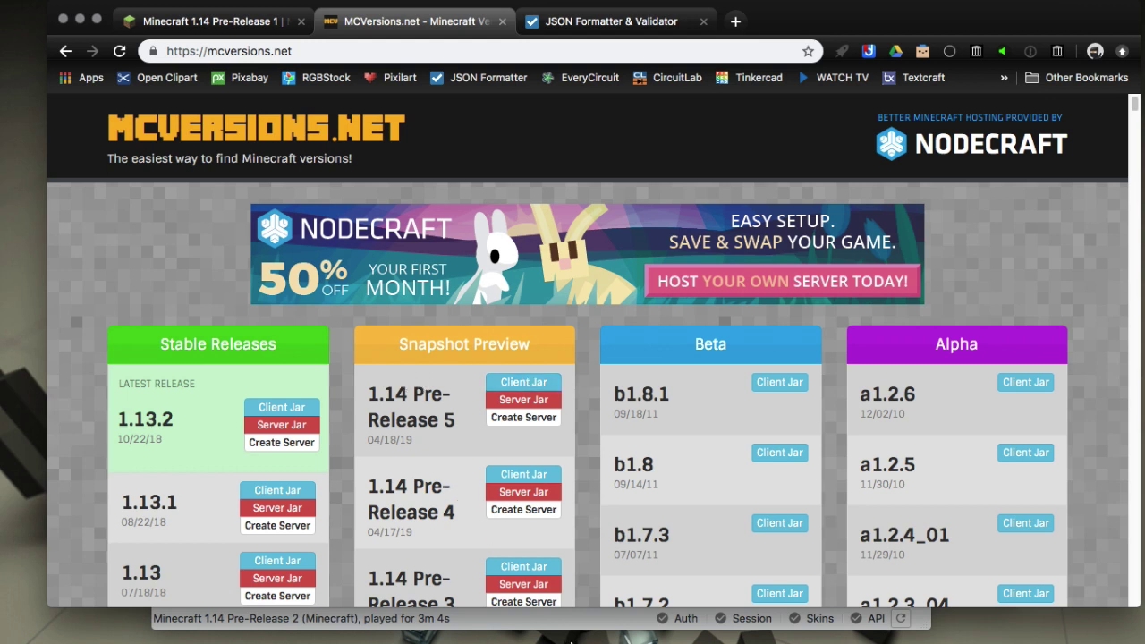
pyautogui.click(535, 631)
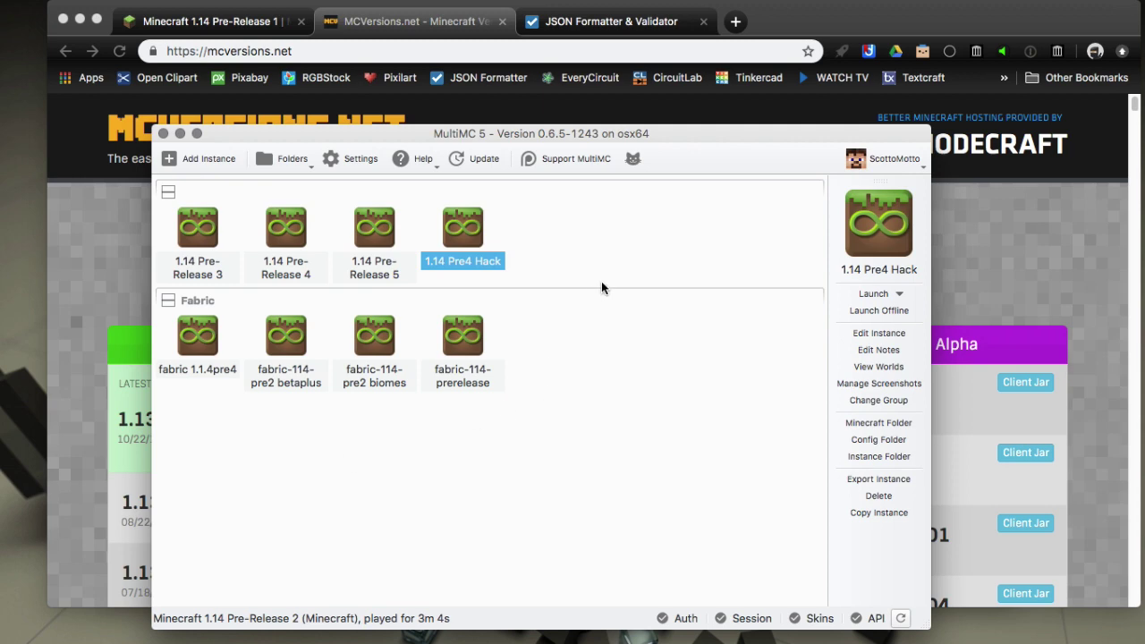
# Recheck snapshots (still only 1.14 Pre-Release 2), cancel, then edit the 1.14 Pre4 Hack instance.
pyautogui.rightClick(619, 247)
pyautogui.click(631, 277)
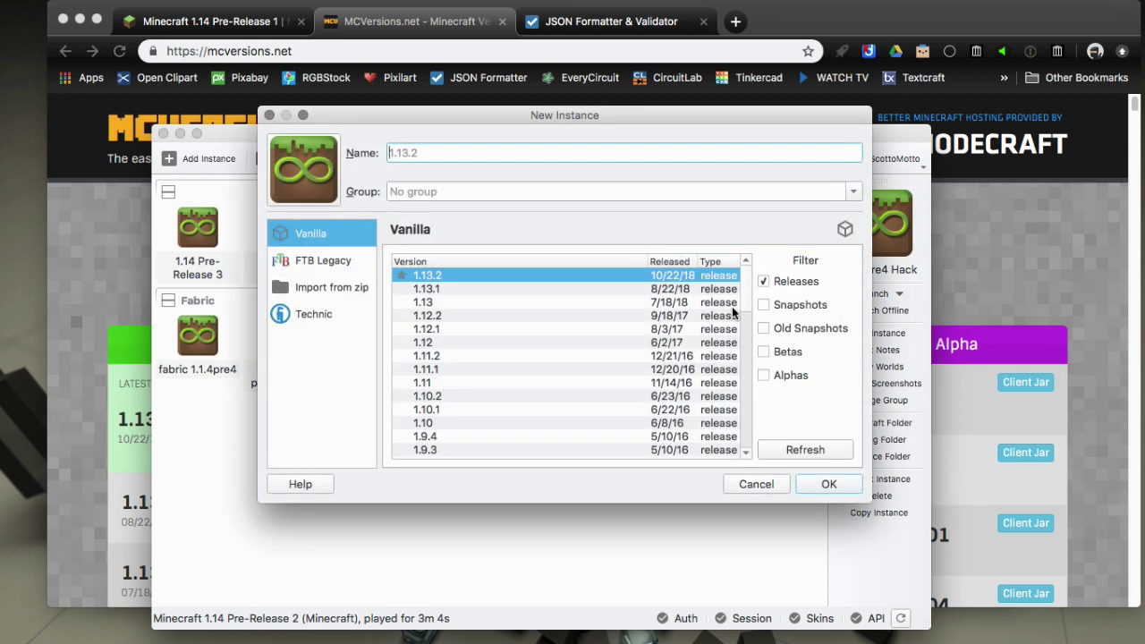
pyautogui.click(763, 305)
pyautogui.click(537, 276)
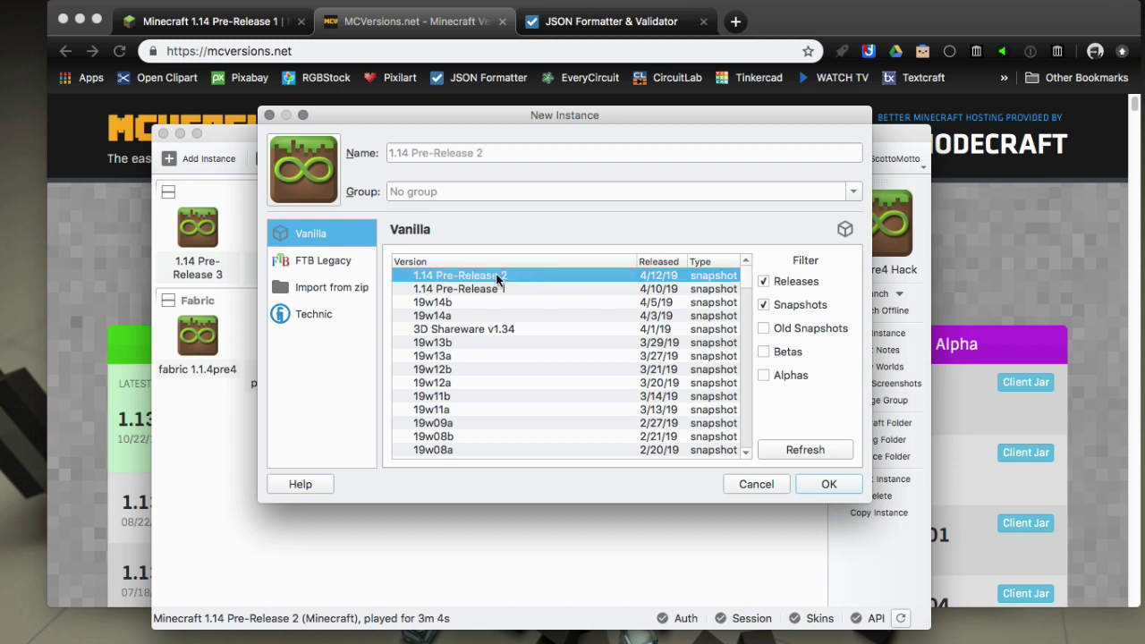
pyautogui.click(757, 484)
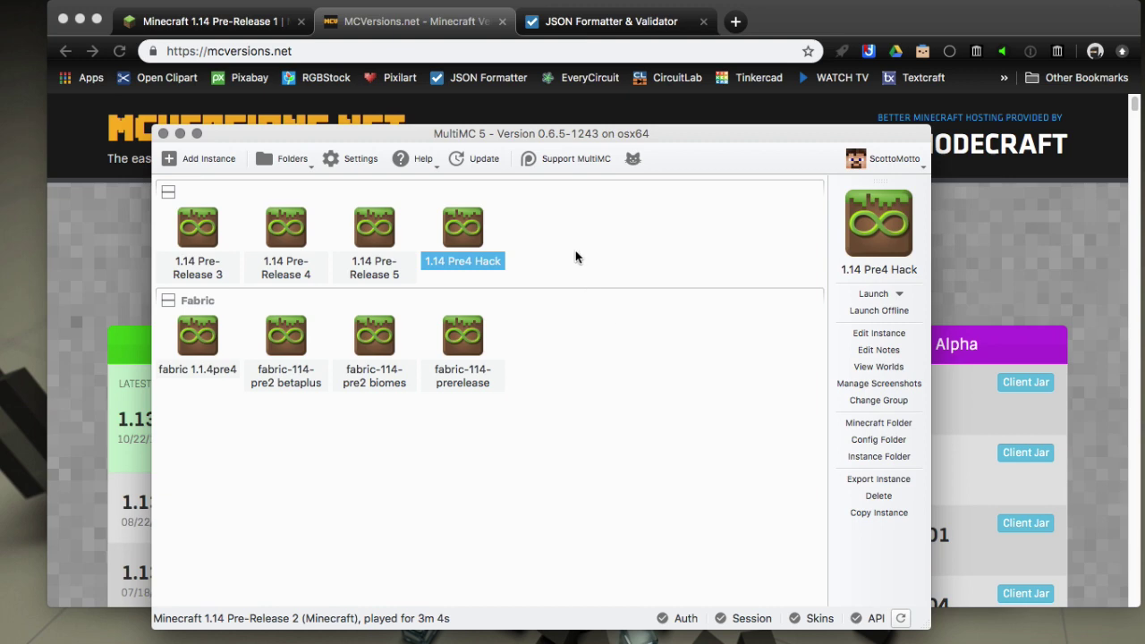
pyautogui.rightClick(474, 235)
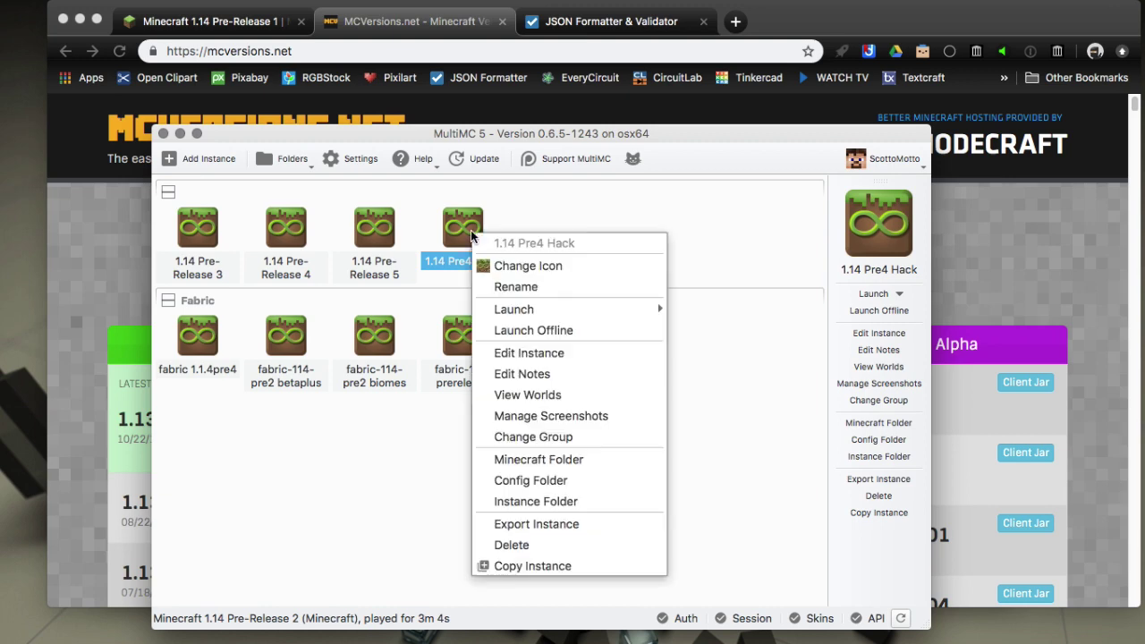
pyautogui.click(504, 351)
# Inspect 1.14 Pre4 Hack's version components: Minecraft and the custom 1.14 Pre-Release 4.
pyautogui.click(496, 105)
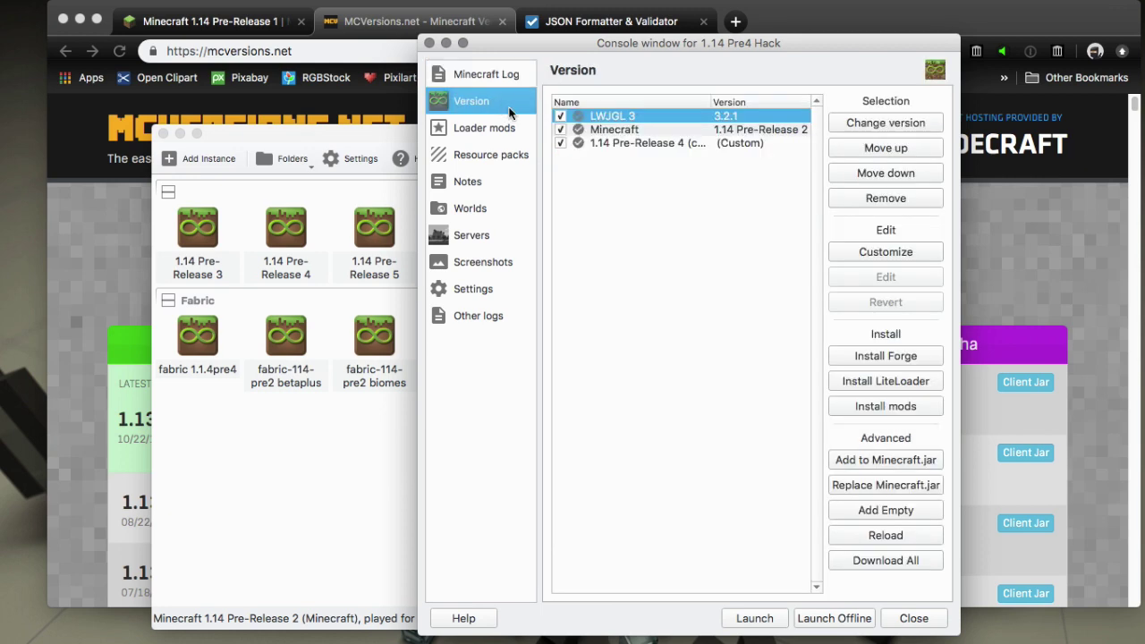
pyautogui.click(881, 484)
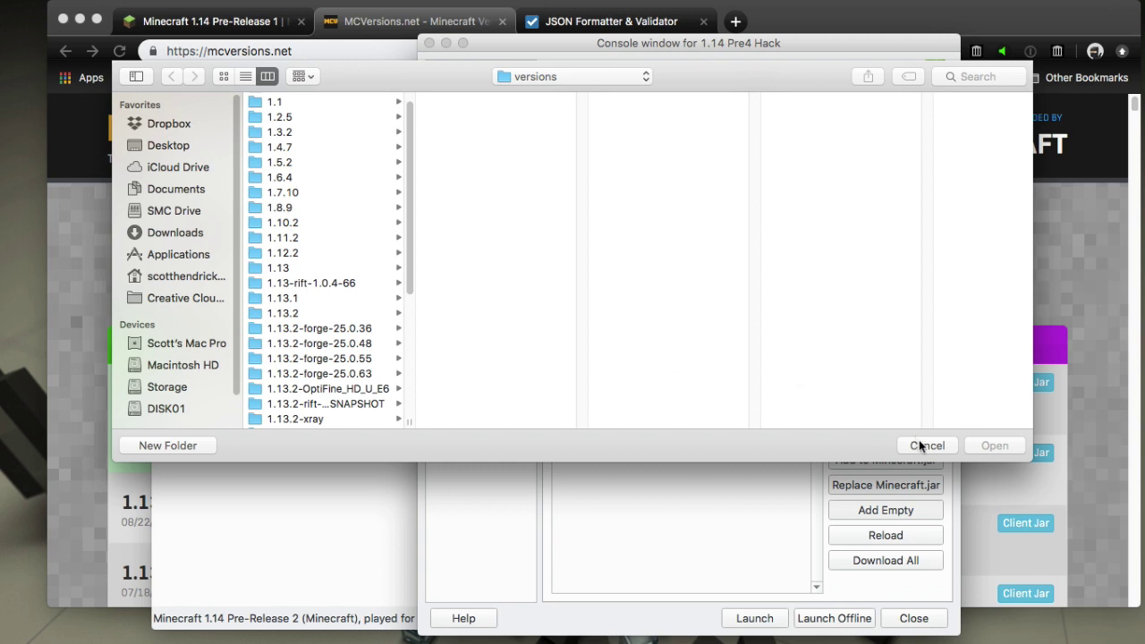
pyautogui.click(924, 444)
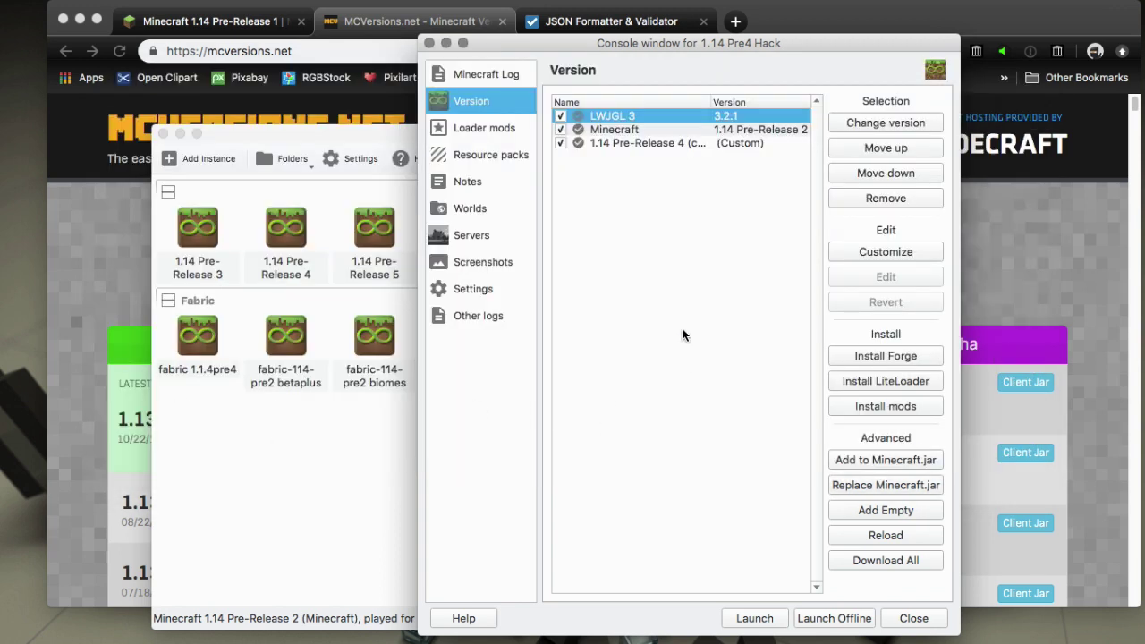
pyautogui.click(604, 143)
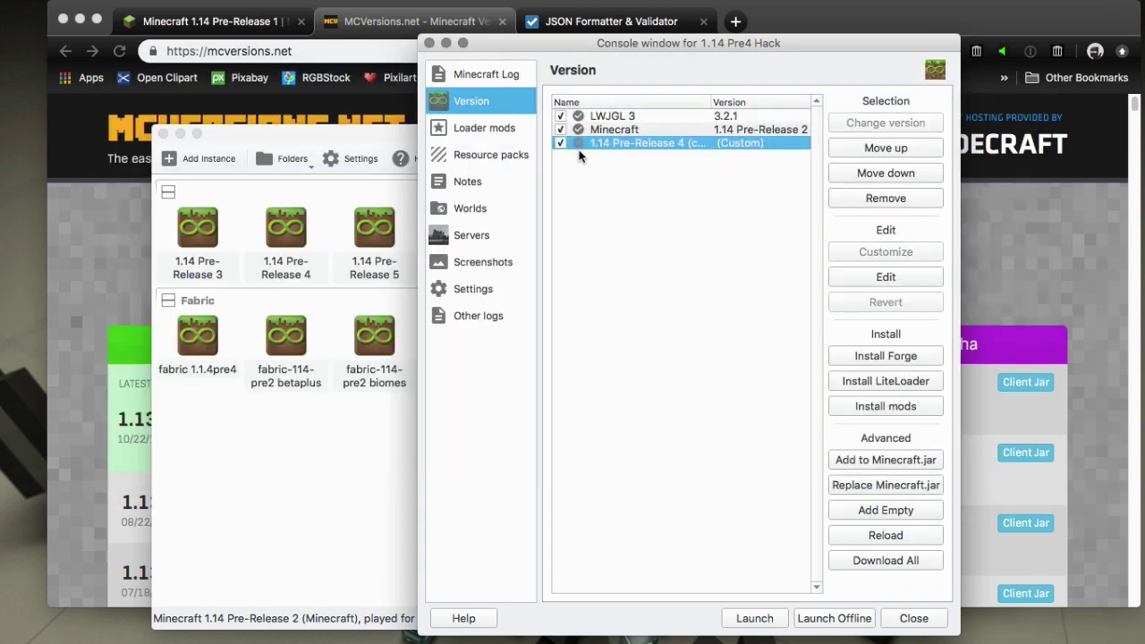
pyautogui.click(600, 134)
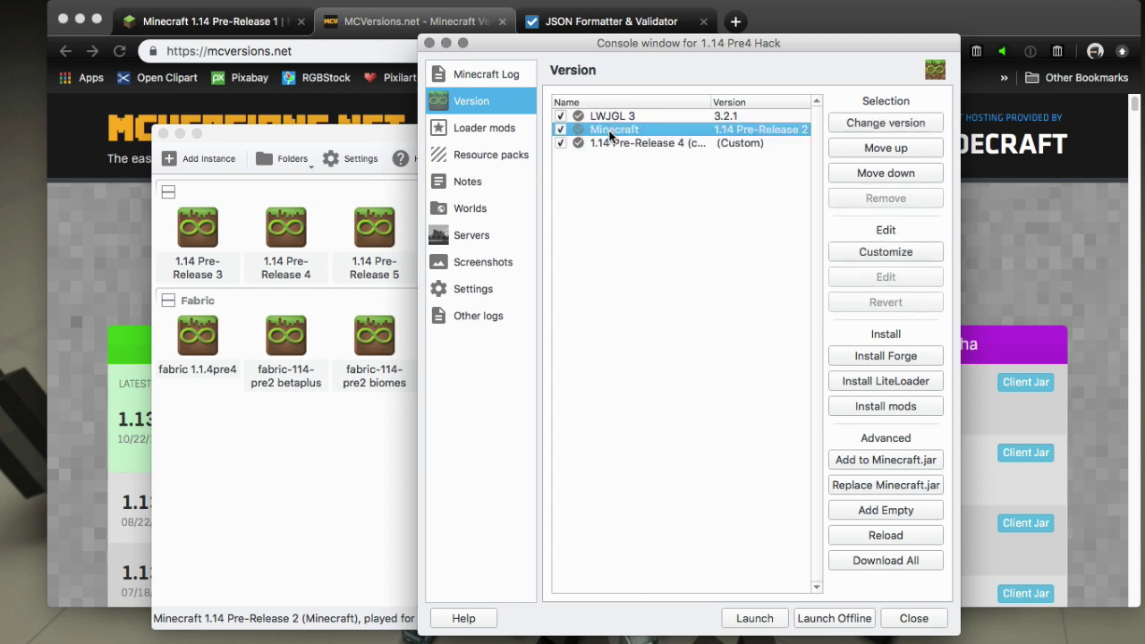
pyautogui.click(602, 143)
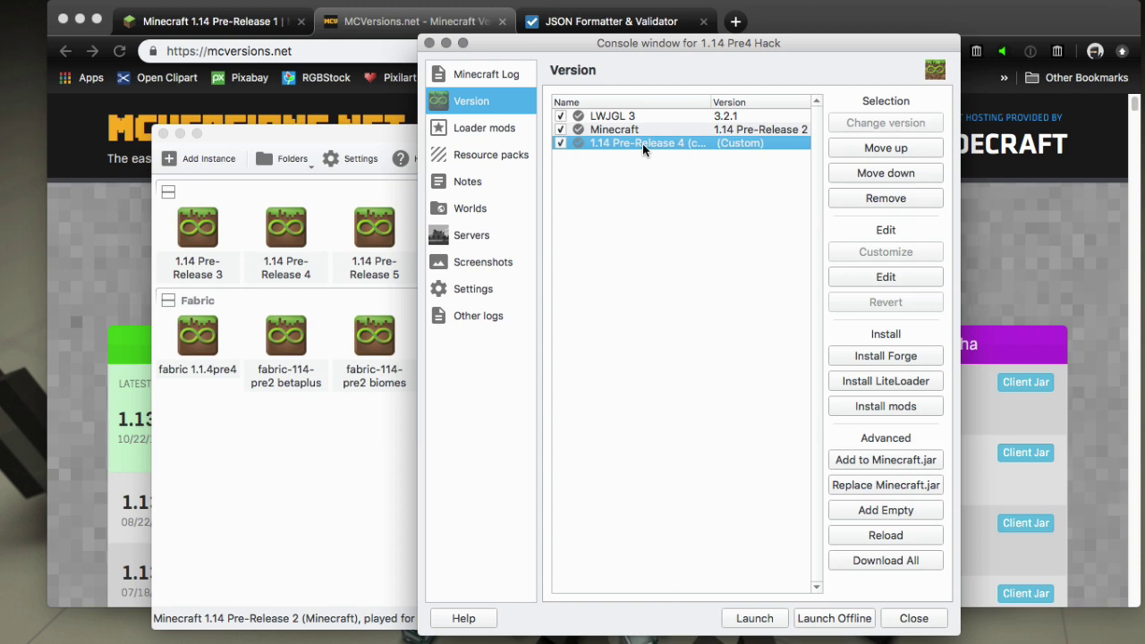
# Launch the instance as 1.14 Pre-Release 4, quit the game and close its console.
pyautogui.click(735, 617)
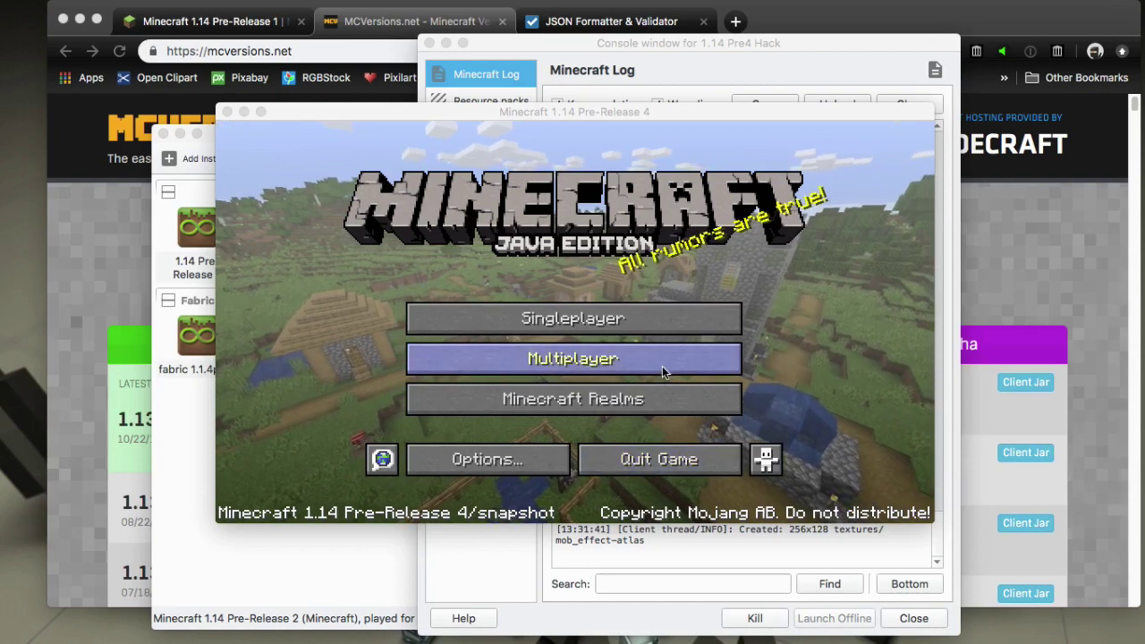
pyautogui.click(662, 459)
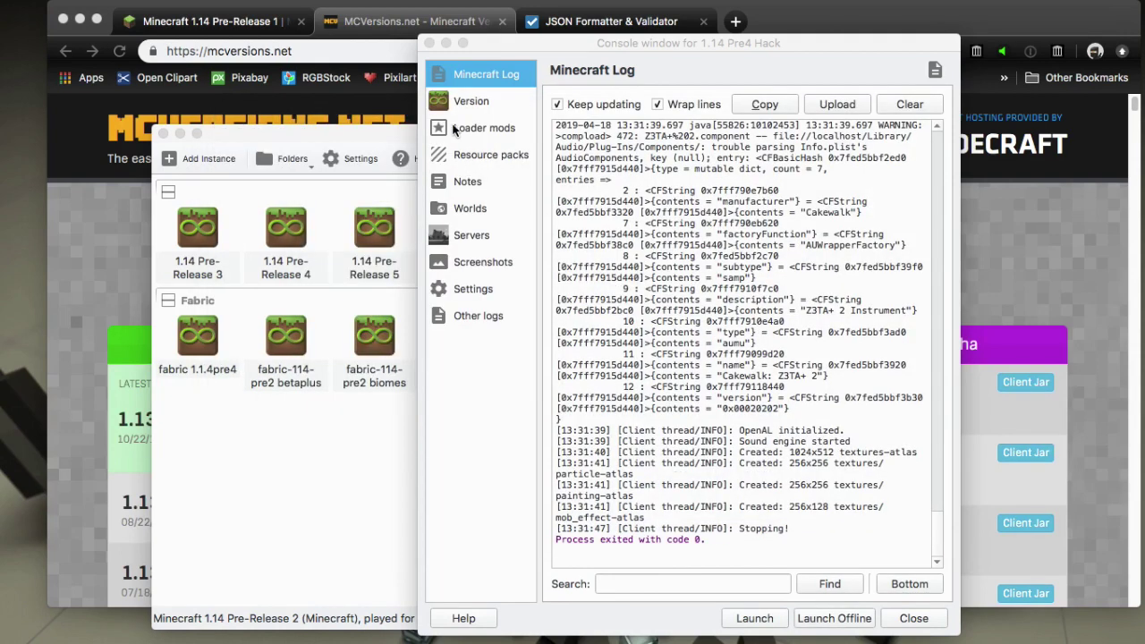
pyautogui.click(430, 43)
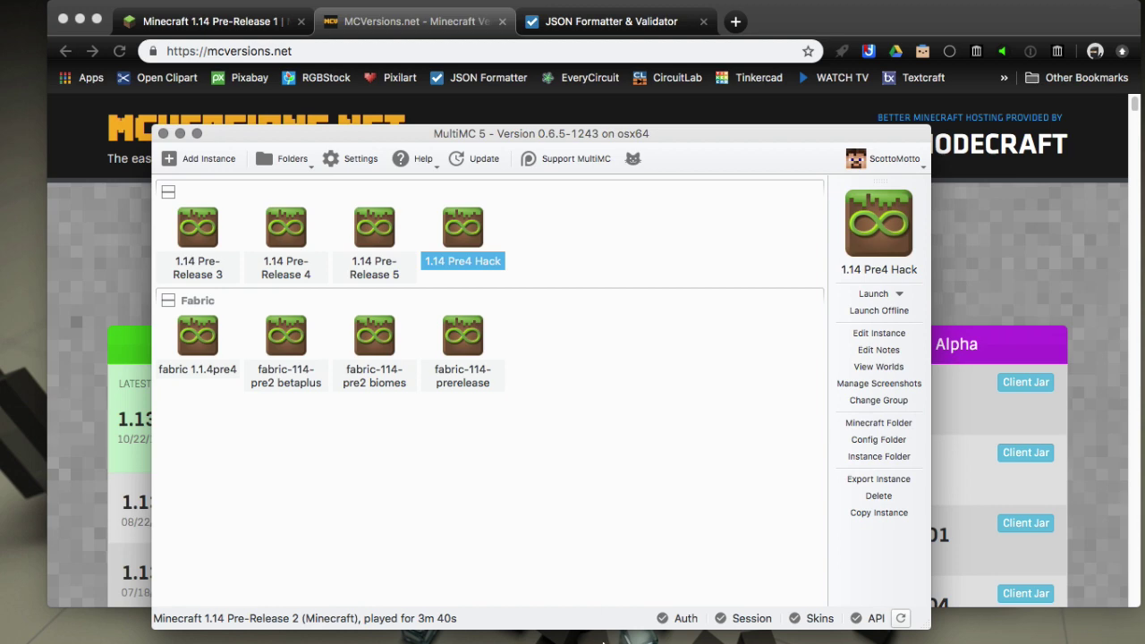
# In Minecraft Launcher, confirm the Latest snapshot installation is 1.14 Pre-Release 5 without changes.
pyautogui.moveTo(604, 638)
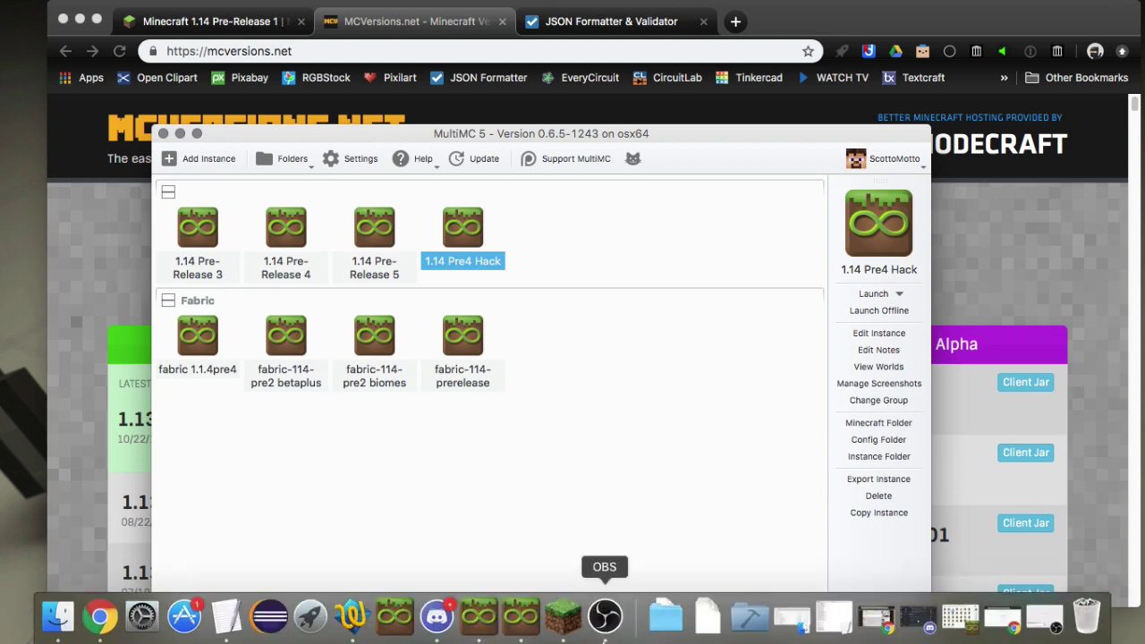
pyautogui.click(564, 617)
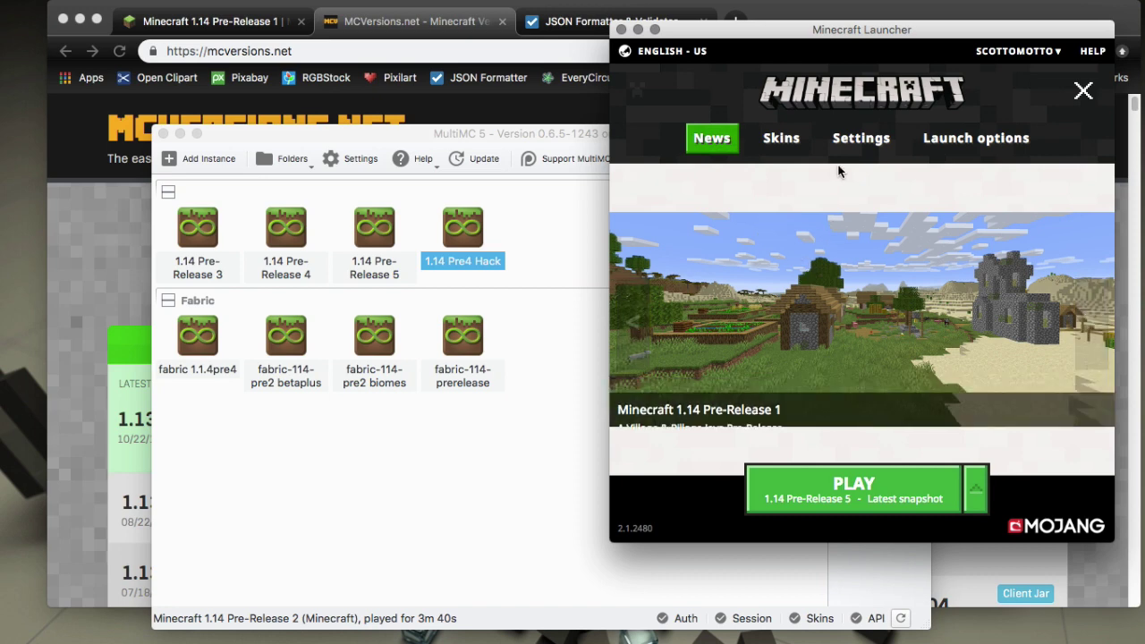
pyautogui.click(962, 148)
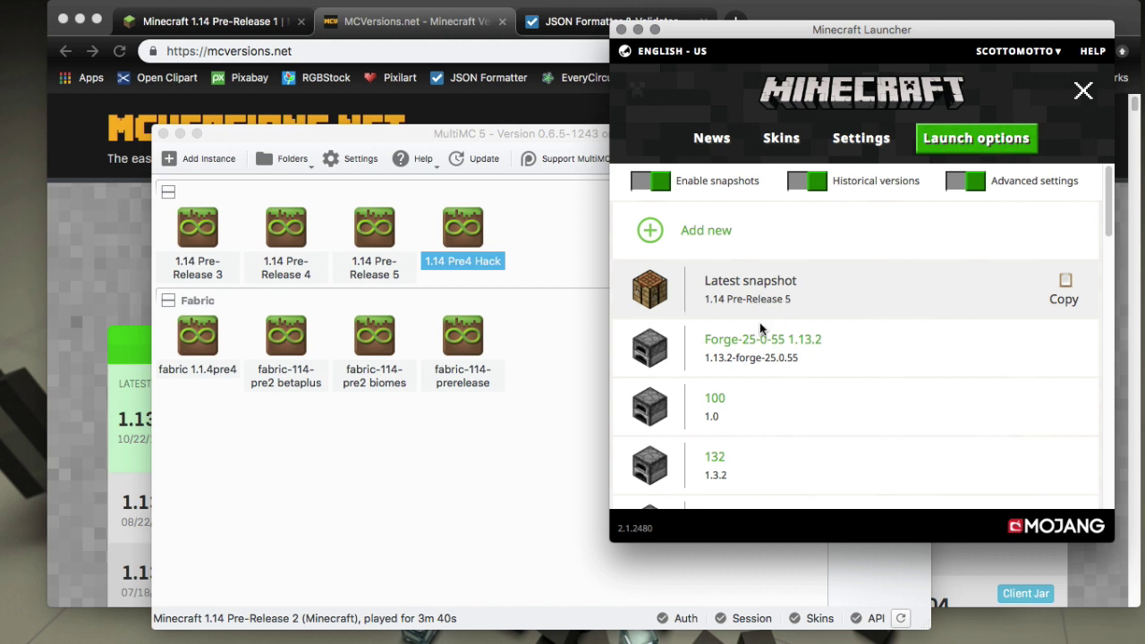
pyautogui.click(756, 300)
pyautogui.click(951, 436)
pyautogui.click(714, 144)
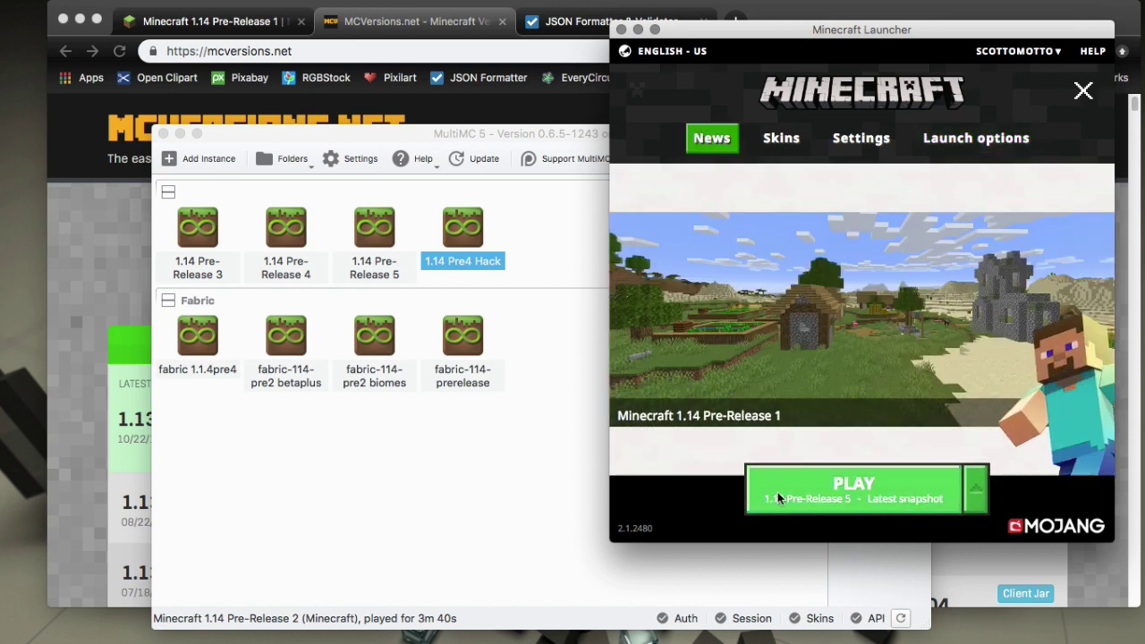
# Open minecraft > versions > 1.14 Pre-Release 5.json in TextWrangler via Finder.
pyautogui.moveTo(141, 637)
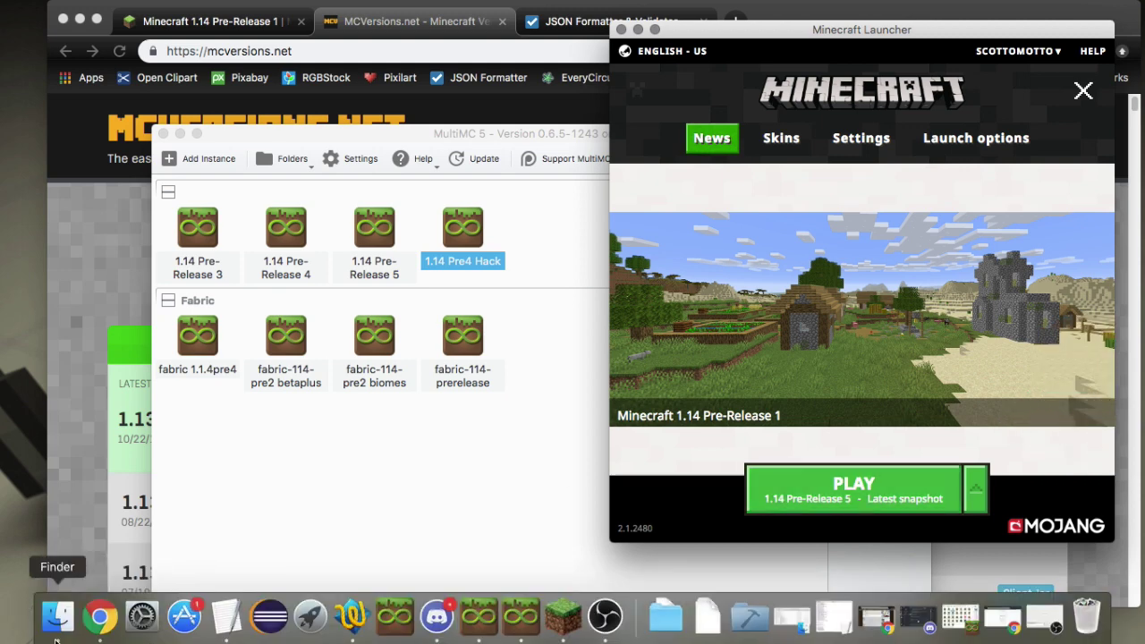
pyautogui.click(58, 626)
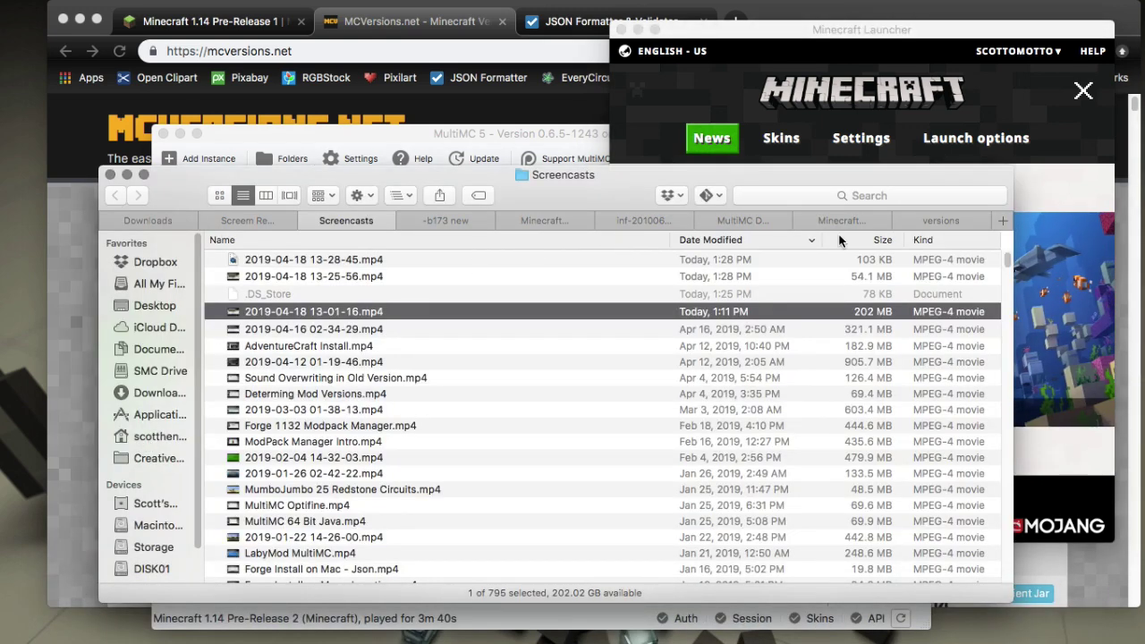
pyautogui.click(941, 220)
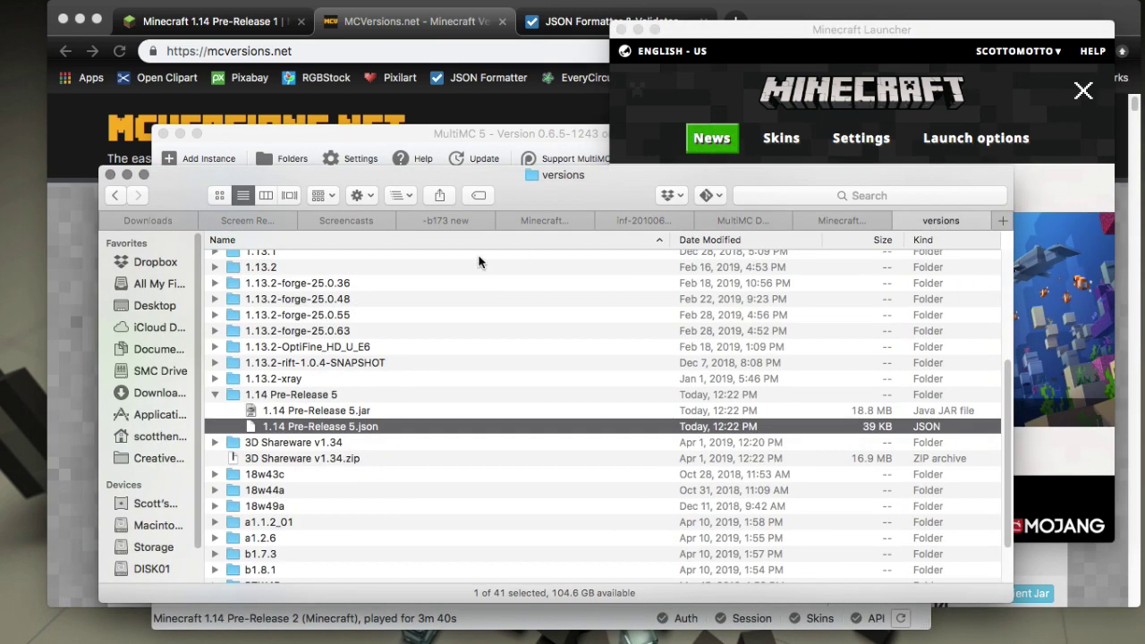
pyautogui.click(113, 195)
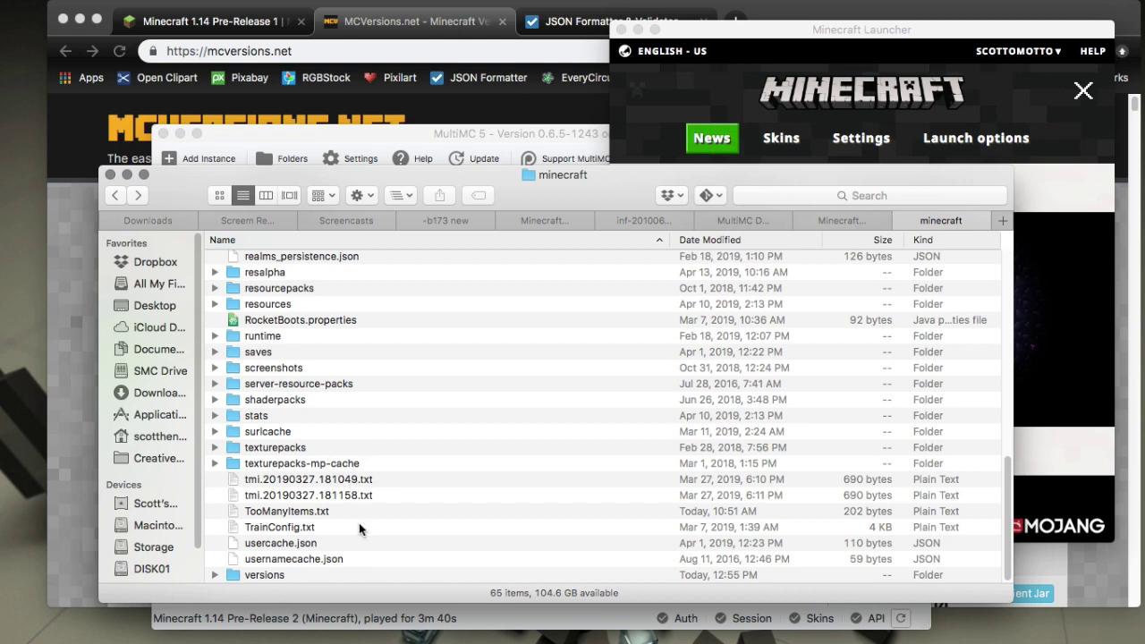
pyautogui.doubleClick(268, 576)
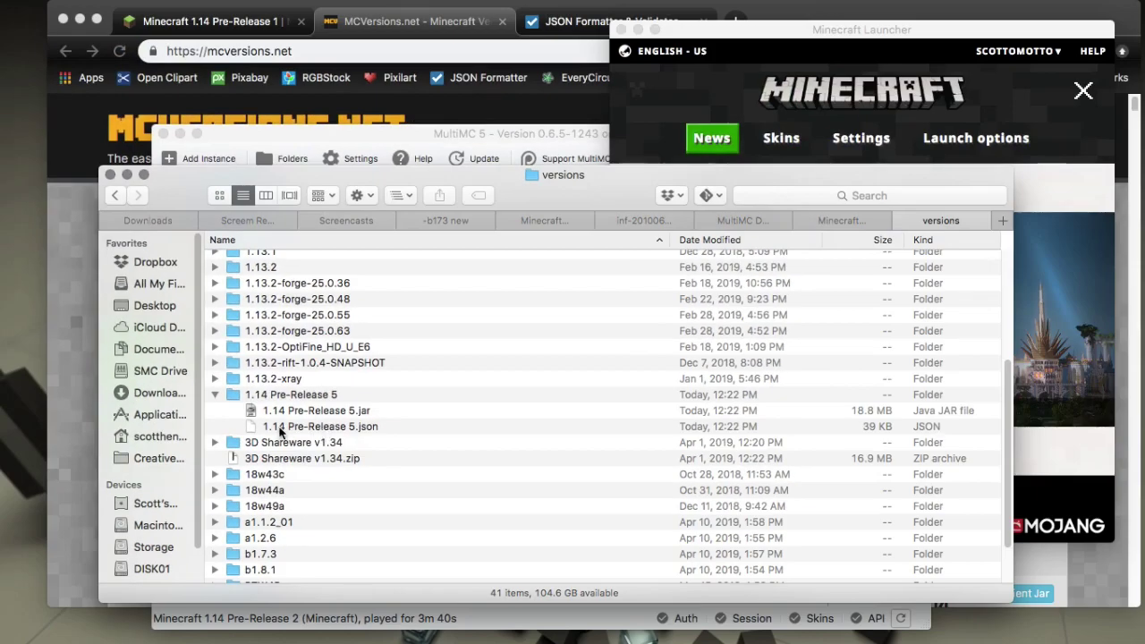
pyautogui.click(280, 430)
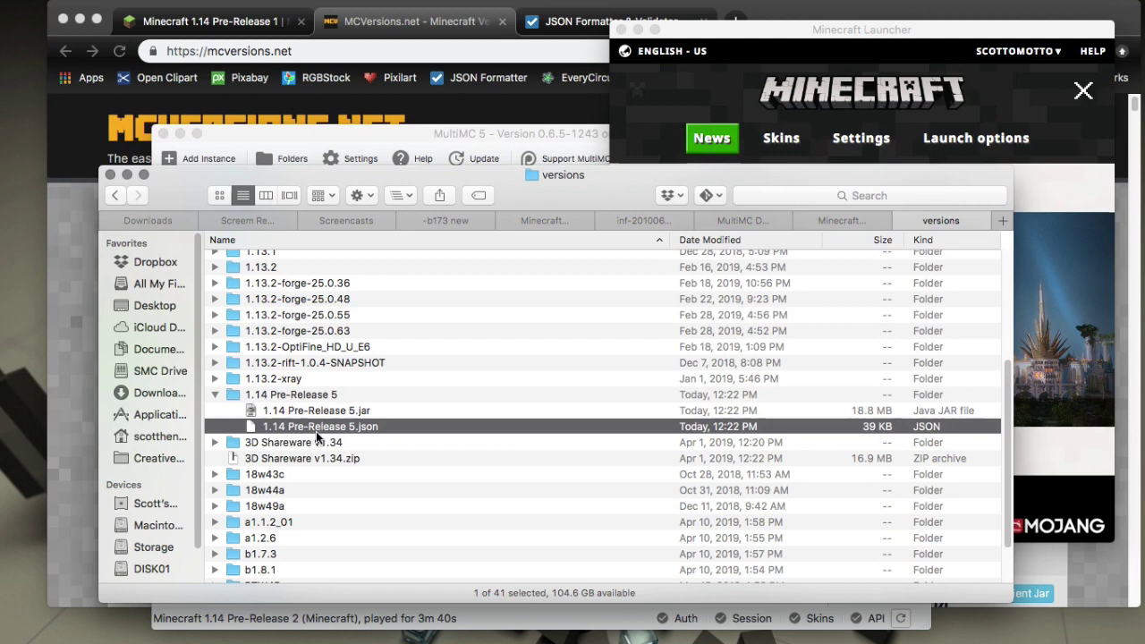
pyautogui.moveTo(257, 425); pyautogui.dragTo(354, 624)
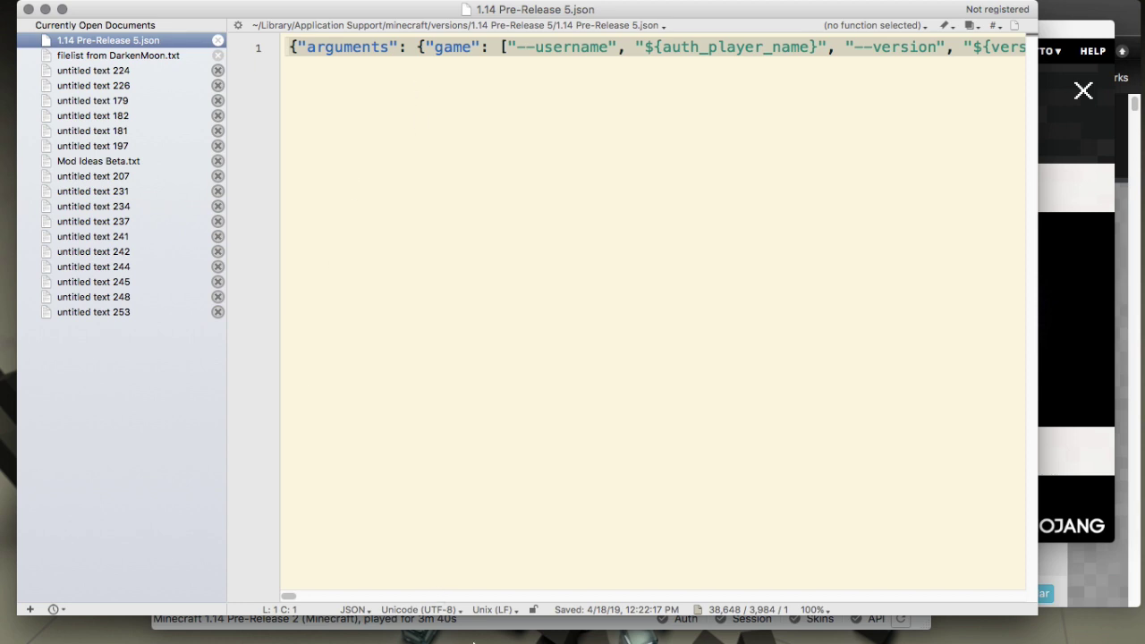
# Review the one-line version JSON, then switch to Google Chrome.
pyautogui.moveTo(667, 621)
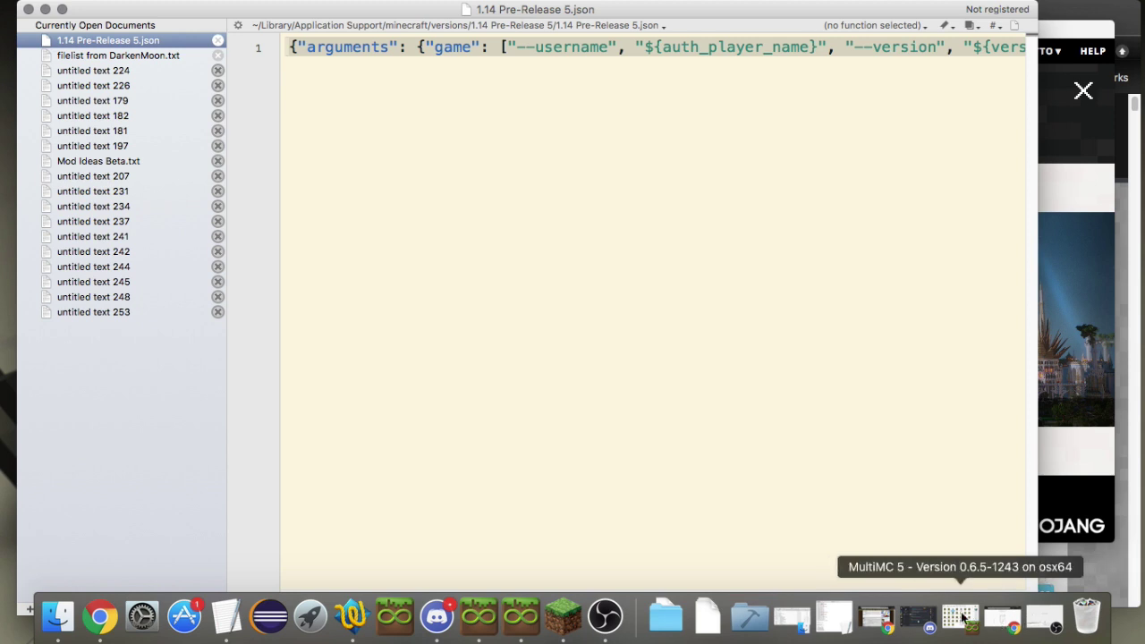
pyautogui.press('super+Tab')
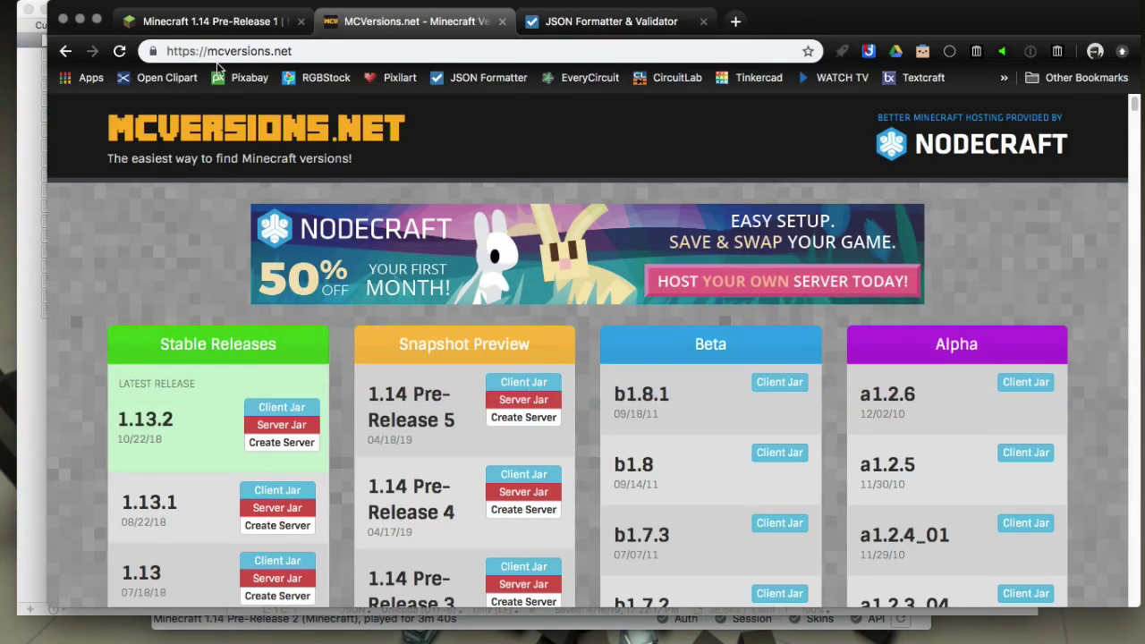
# Paste the version JSON into JSON Formatter & Validator and process it as valid RFC 4627.
pyautogui.click(197, 18)
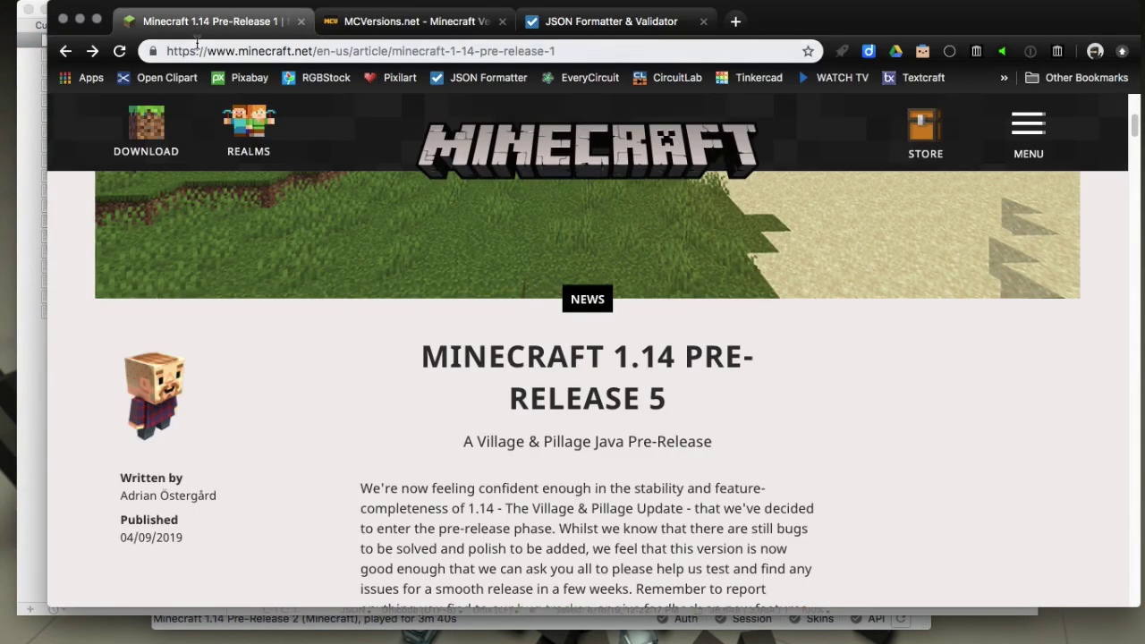
pyautogui.click(581, 13)
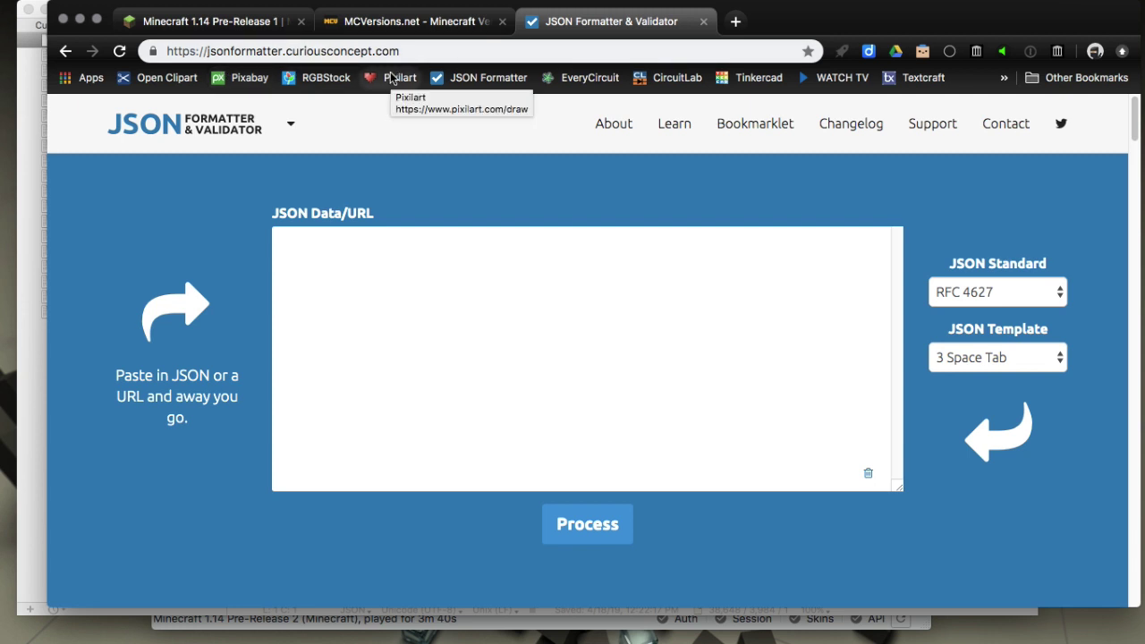
pyautogui.click(364, 302)
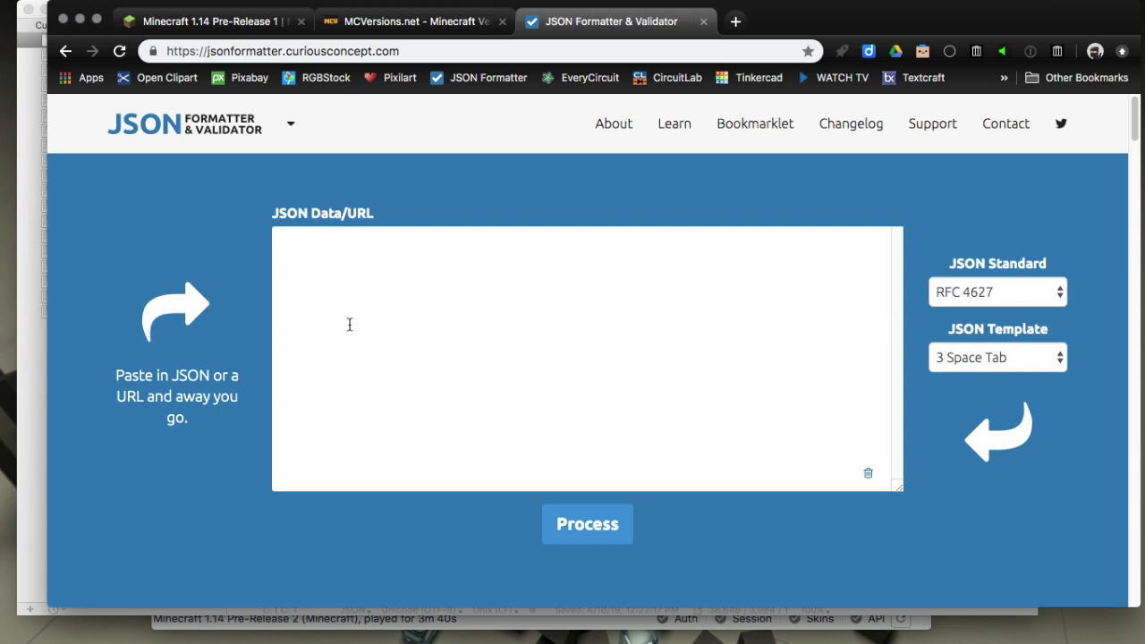
pyautogui.press('super+v')
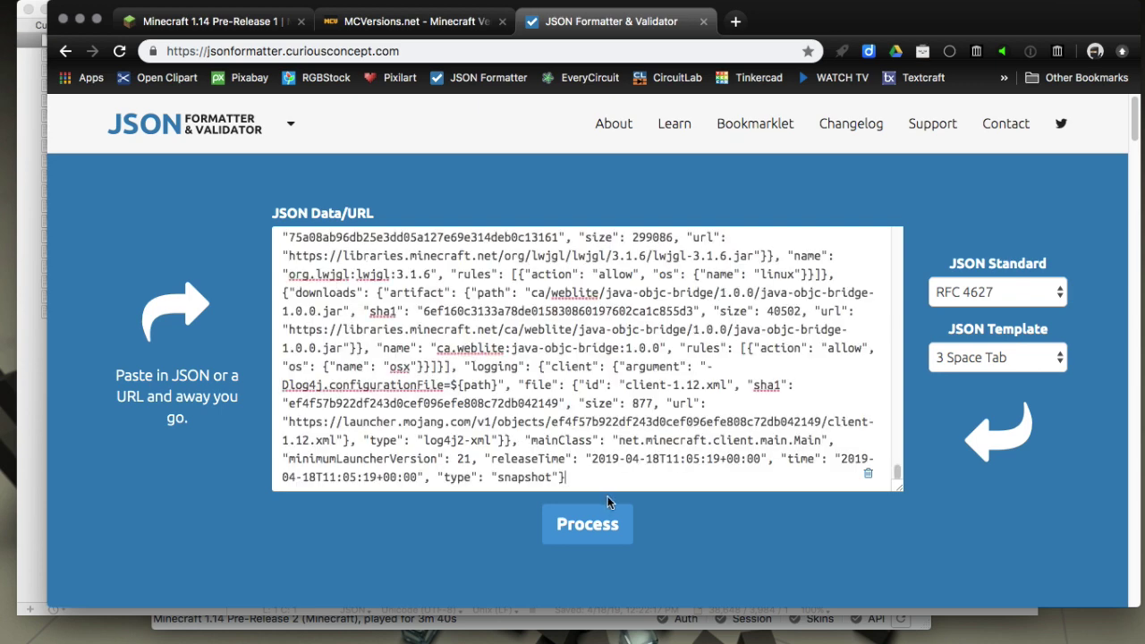
pyautogui.click(588, 524)
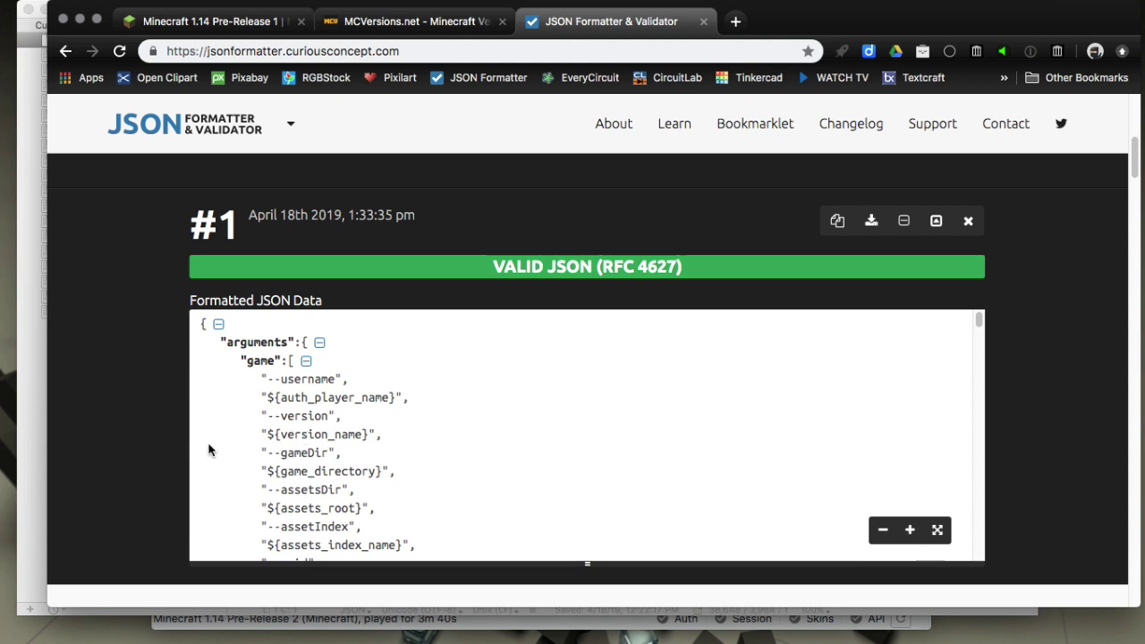
# Copy the formatted JSON output and go back to TextWrangler.
pyautogui.scroll(-10, 229, 451)
pyautogui.scroll(10, 229, 452)
pyautogui.click(837, 221)
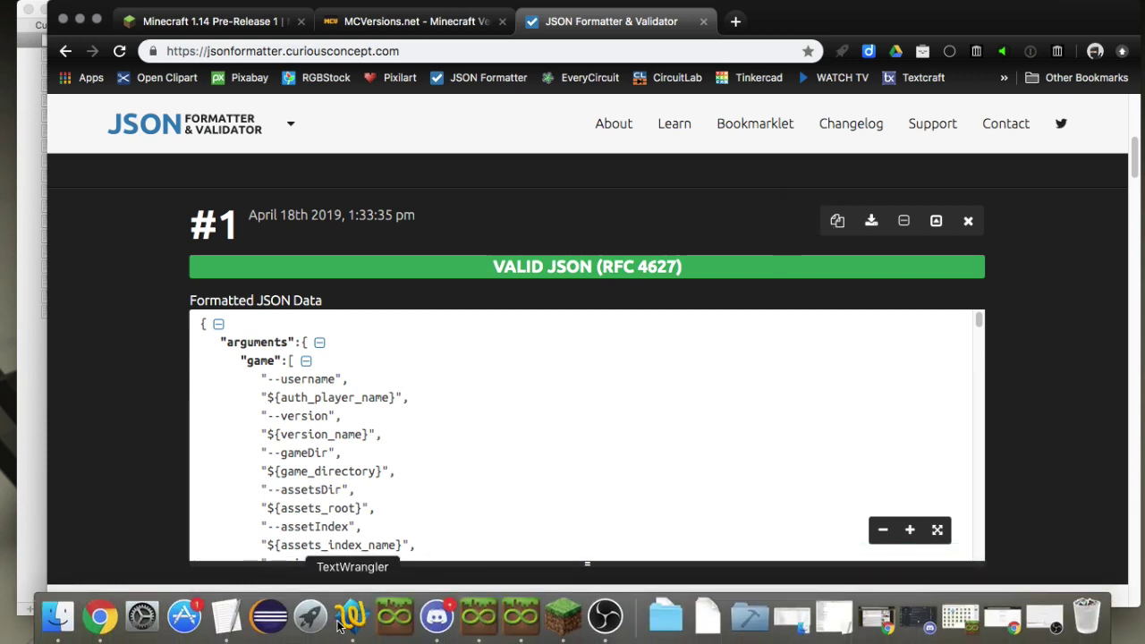
pyautogui.click(352, 626)
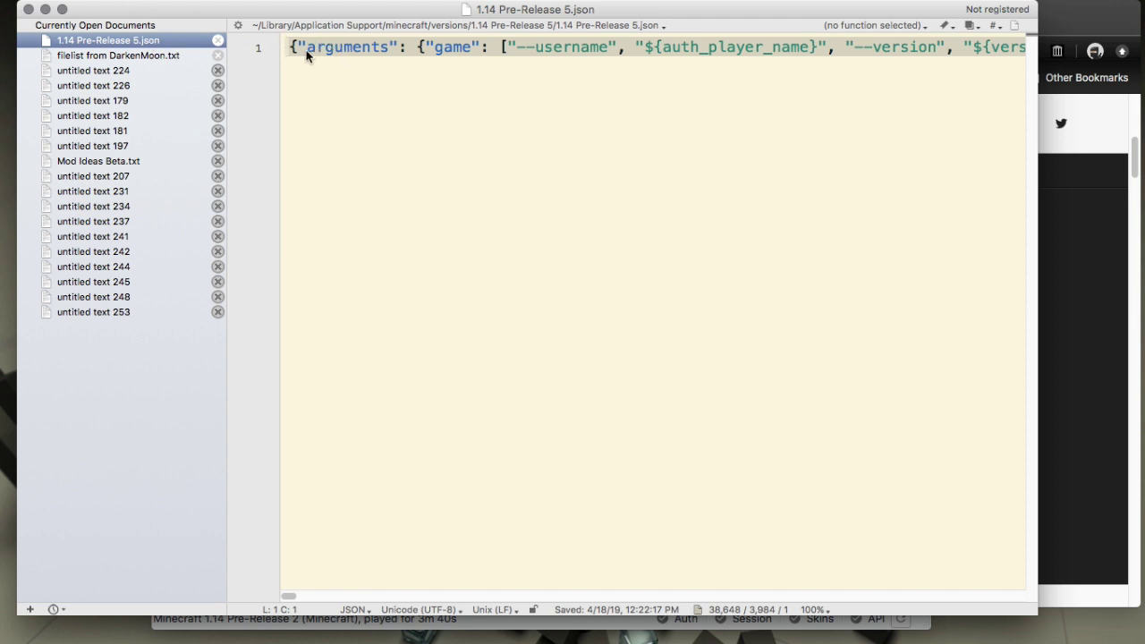
# Paste the formatted version JSON into a new document, untitled text 263.
pyautogui.moveTo(79, 4)
pyautogui.click(145, 9)
pyautogui.moveTo(156, 45)
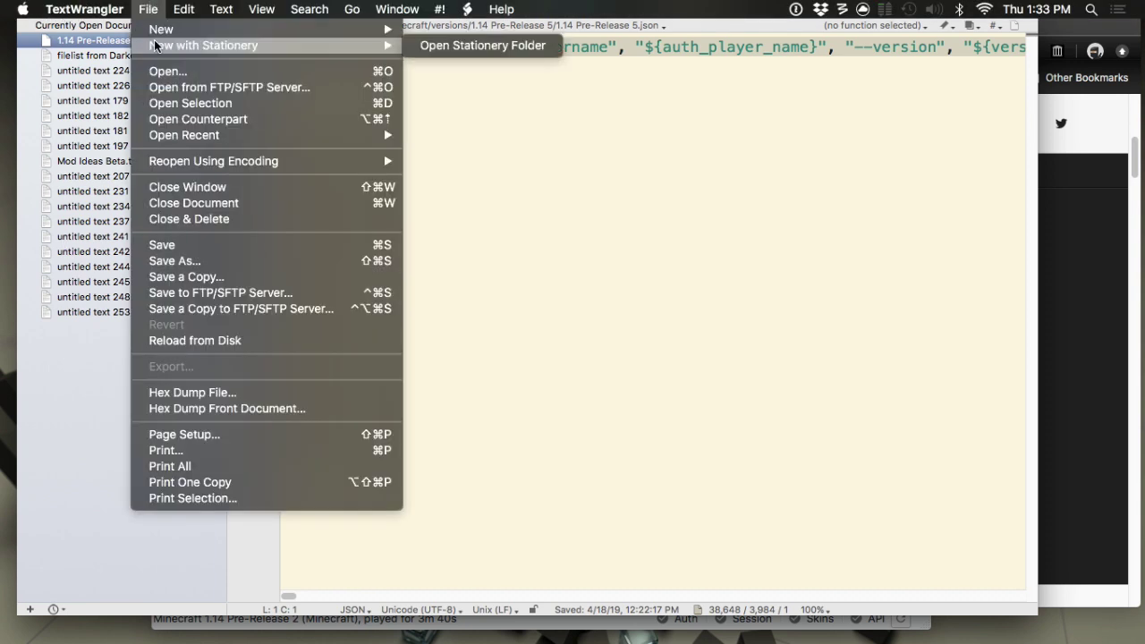
pyautogui.press('super+n')
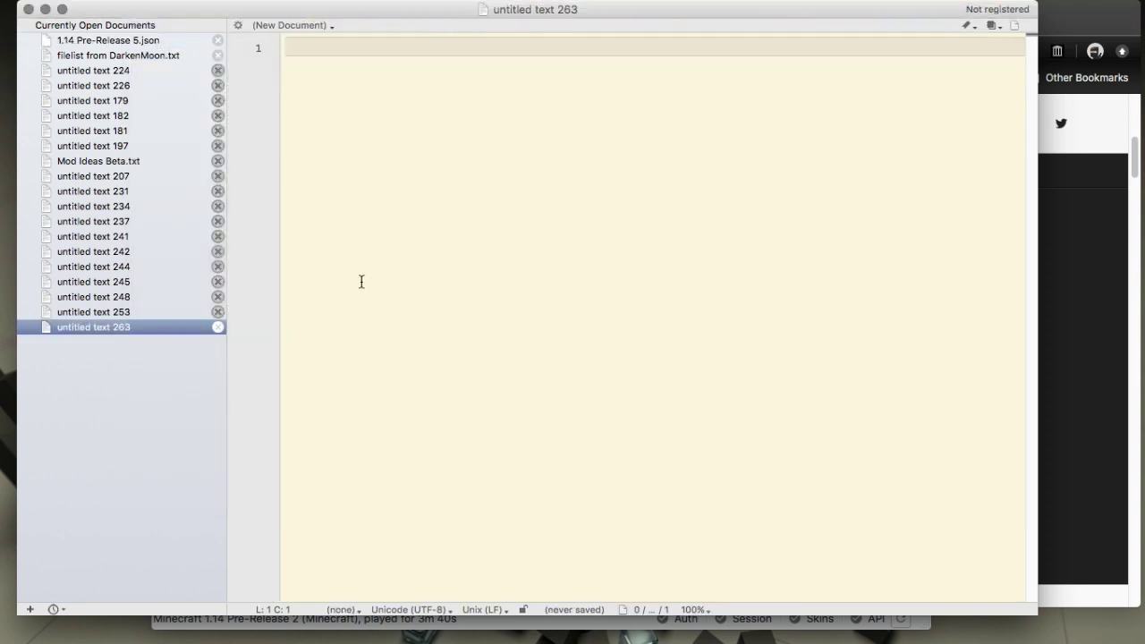
pyautogui.press('super+v')
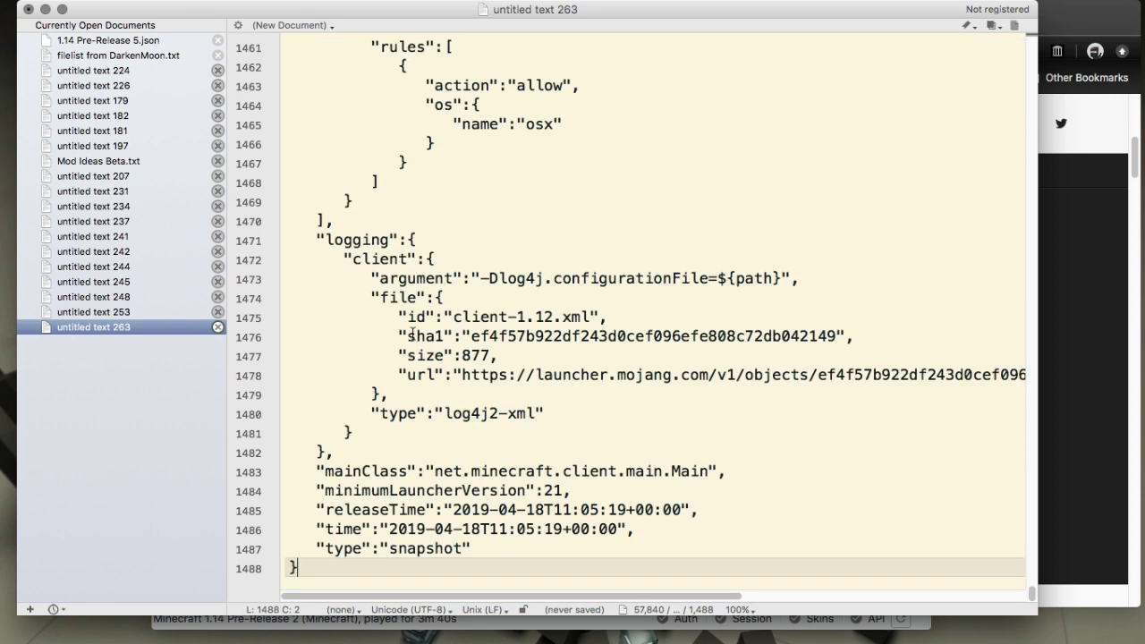
# Jump to line 1488 and set the document's language to JSON.
pyautogui.click(318, 611)
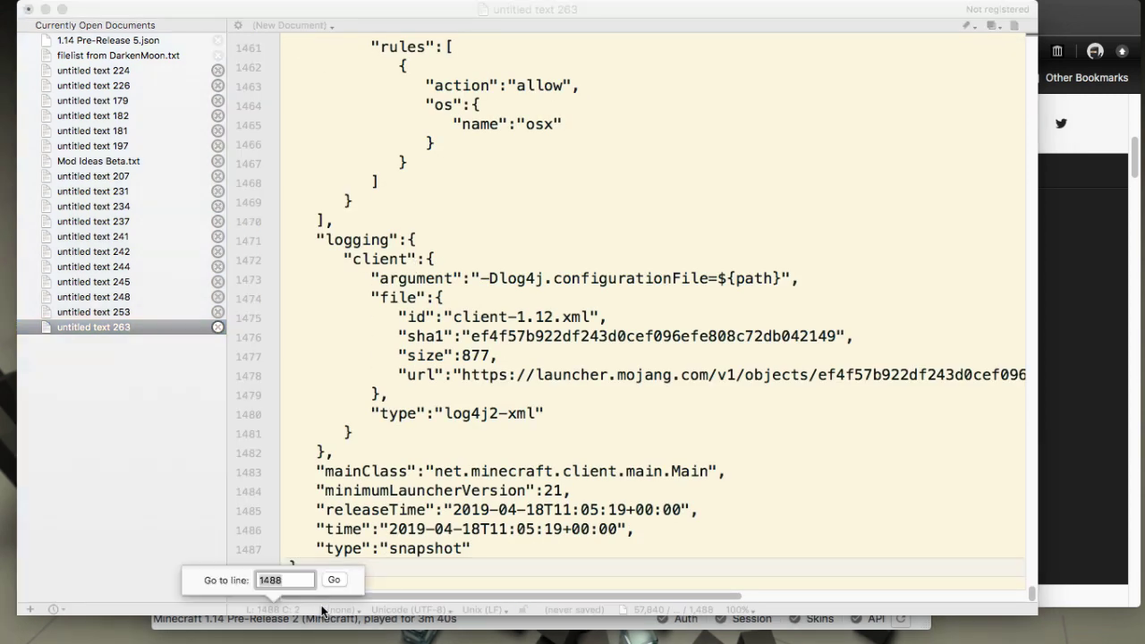
pyautogui.press('Return')
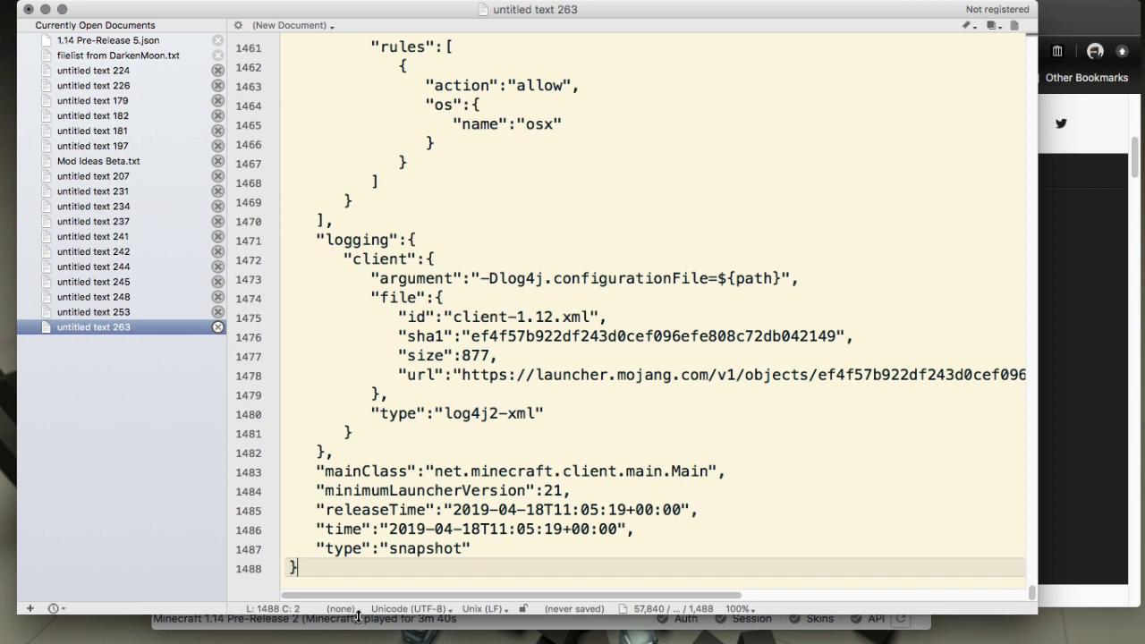
pyautogui.click(357, 610)
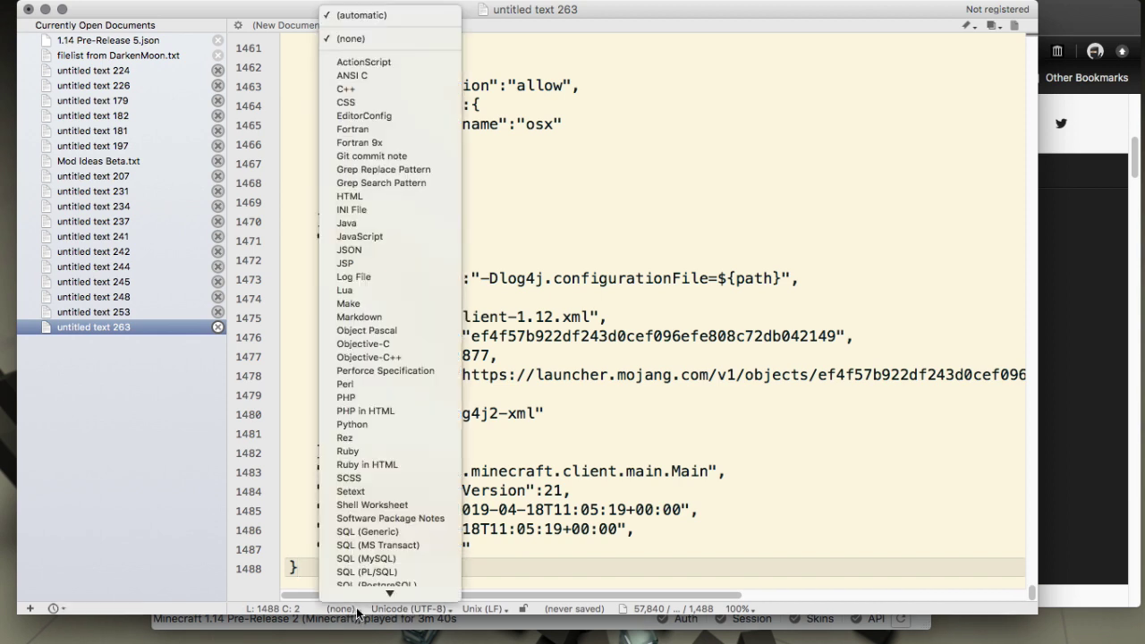
pyautogui.click(368, 249)
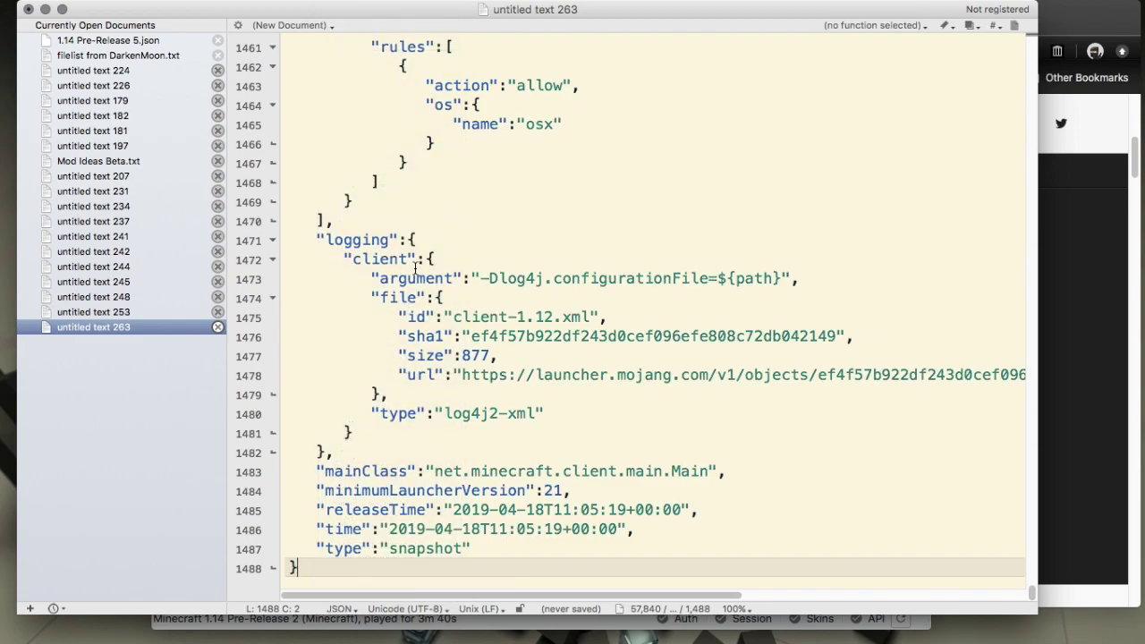
# Locate the client download's sha1 hash and size 18792592 under downloads on line 116.
pyautogui.scroll(20, 414, 266)
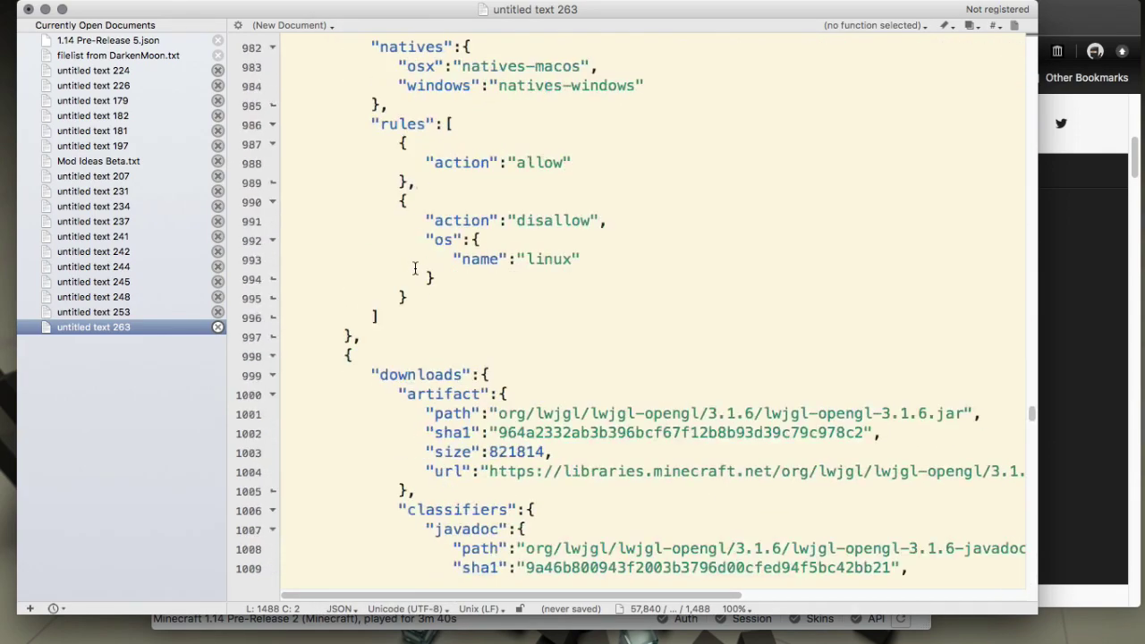
pyautogui.scroll(20, 414, 267)
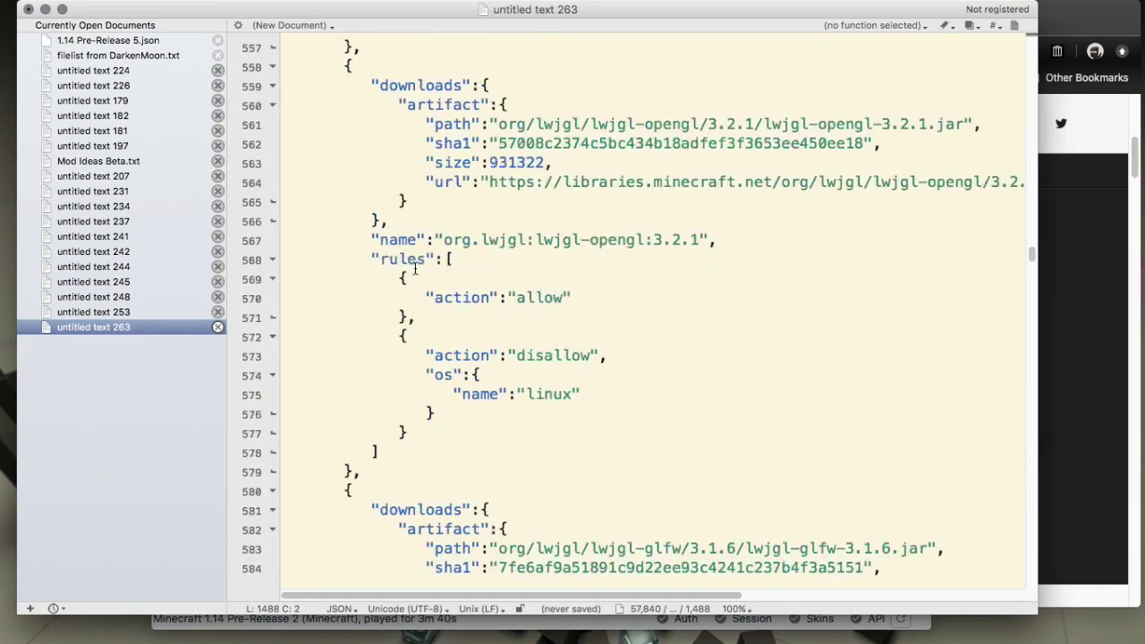
pyautogui.scroll(5, 414, 266)
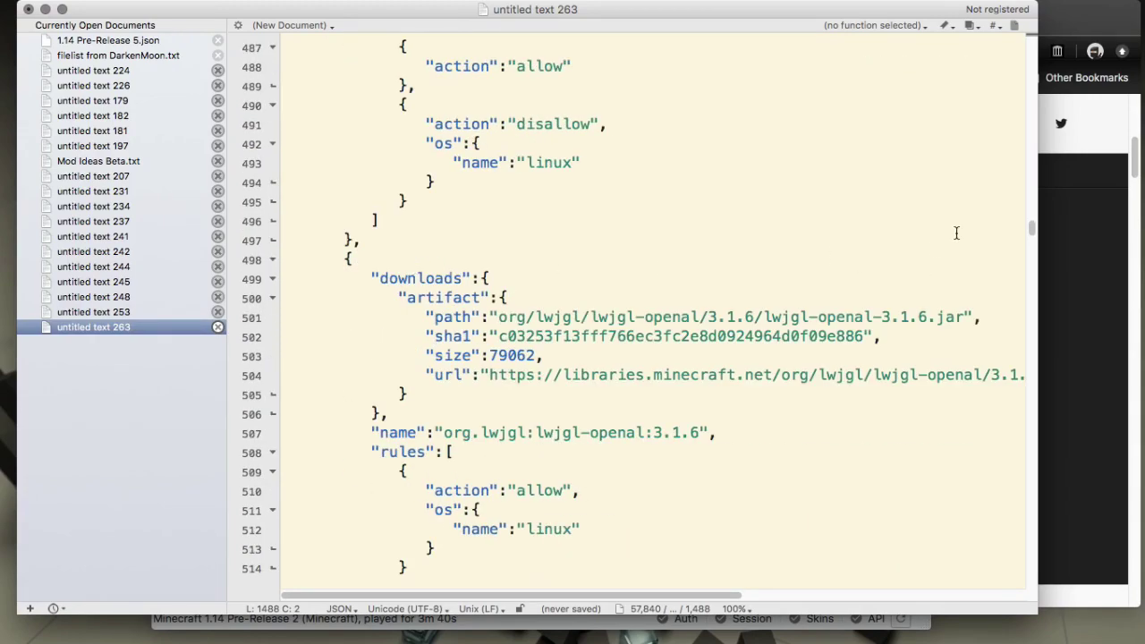
pyautogui.moveTo(1031, 230); pyautogui.dragTo(1031, 40)
pyautogui.scroll(-20, 488, 307)
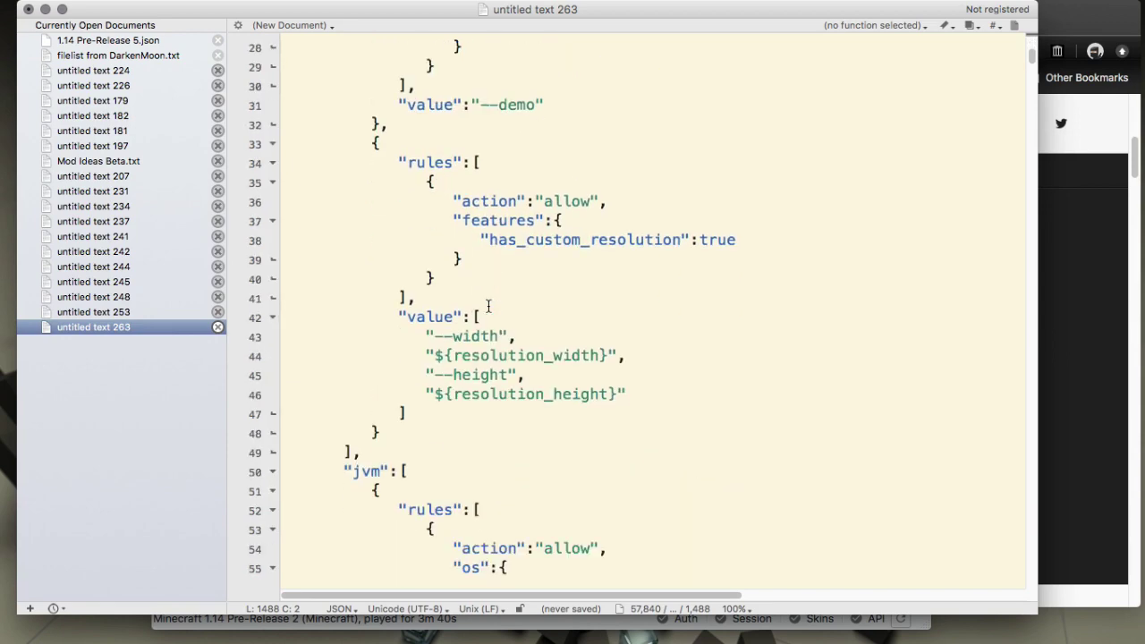
pyautogui.scroll(-12, 488, 307)
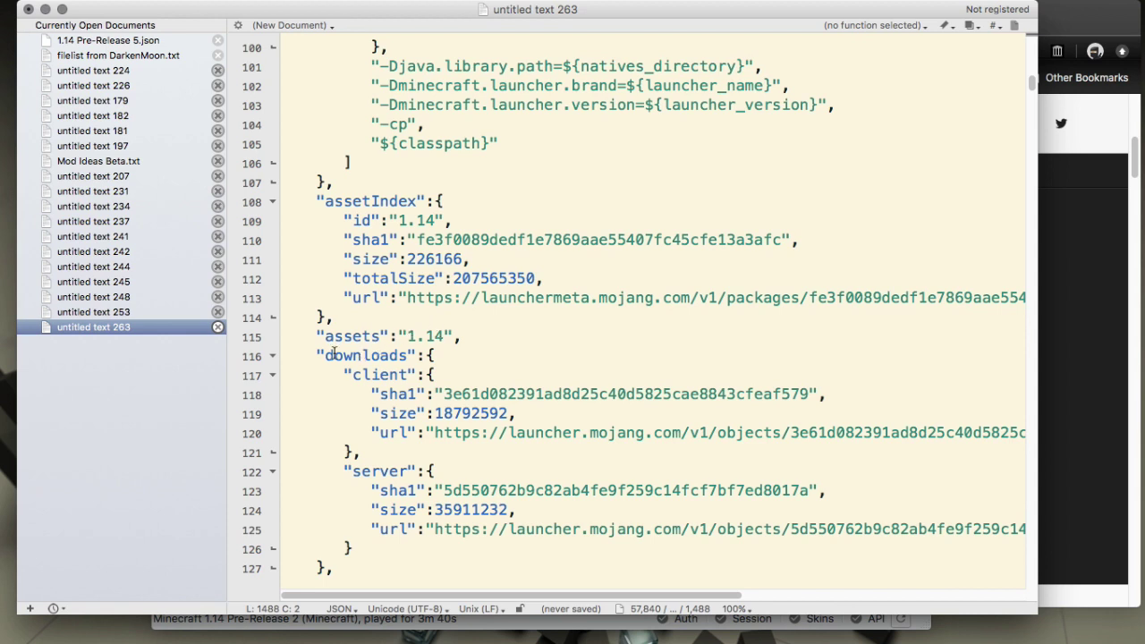
pyautogui.moveTo(311, 356); pyautogui.dragTo(439, 356)
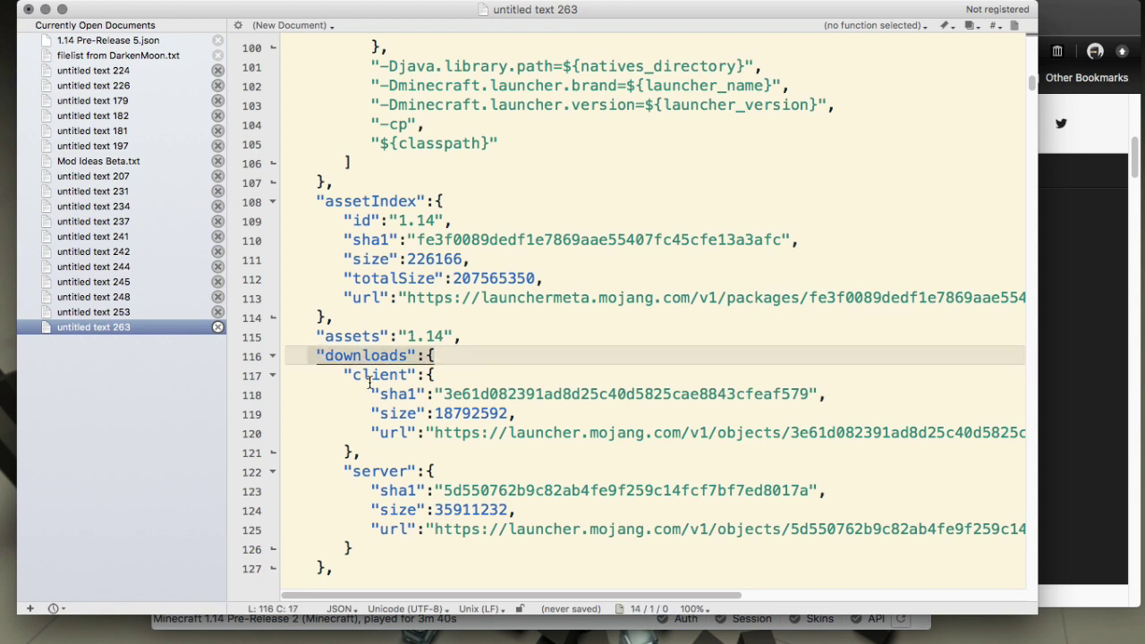
pyautogui.click(450, 417)
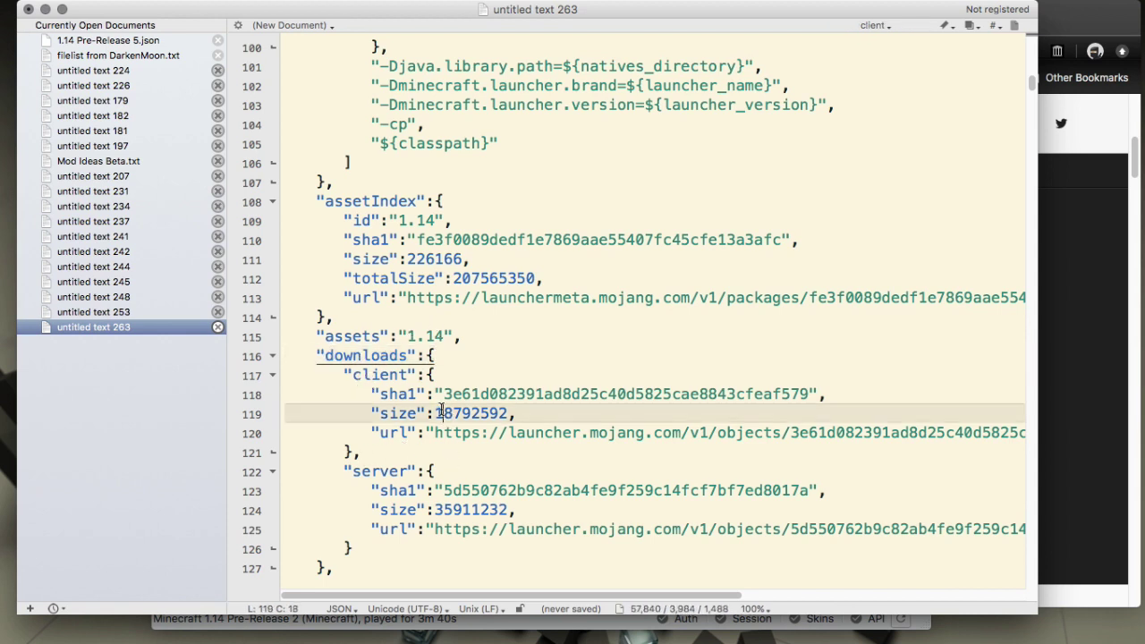
pyautogui.moveTo(443, 394); pyautogui.dragTo(808, 387)
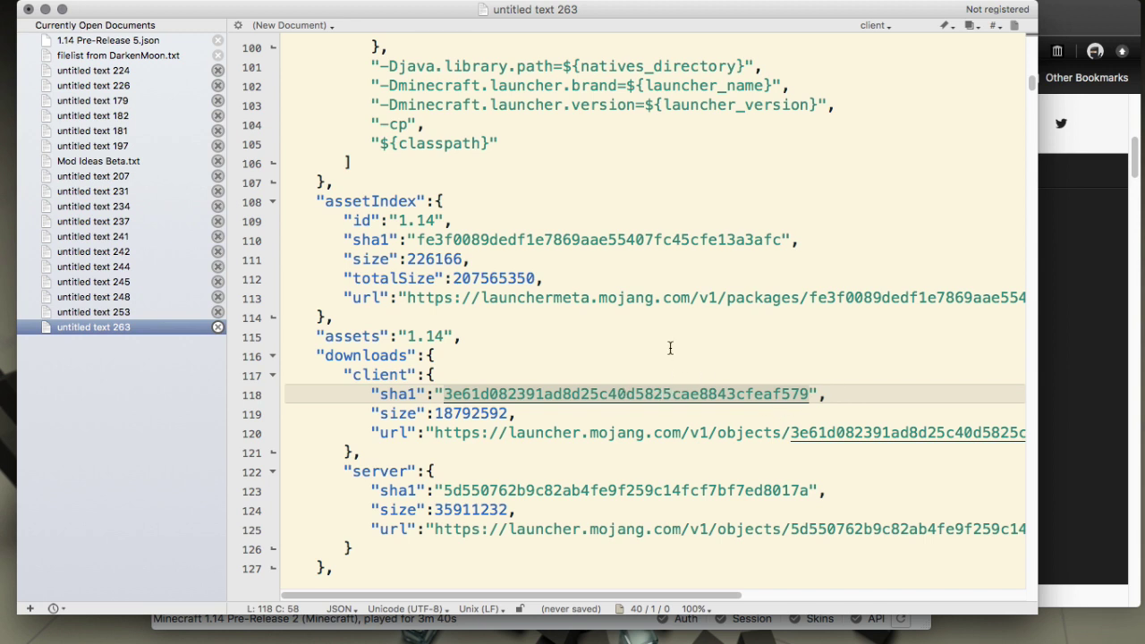
pyautogui.click(716, 414)
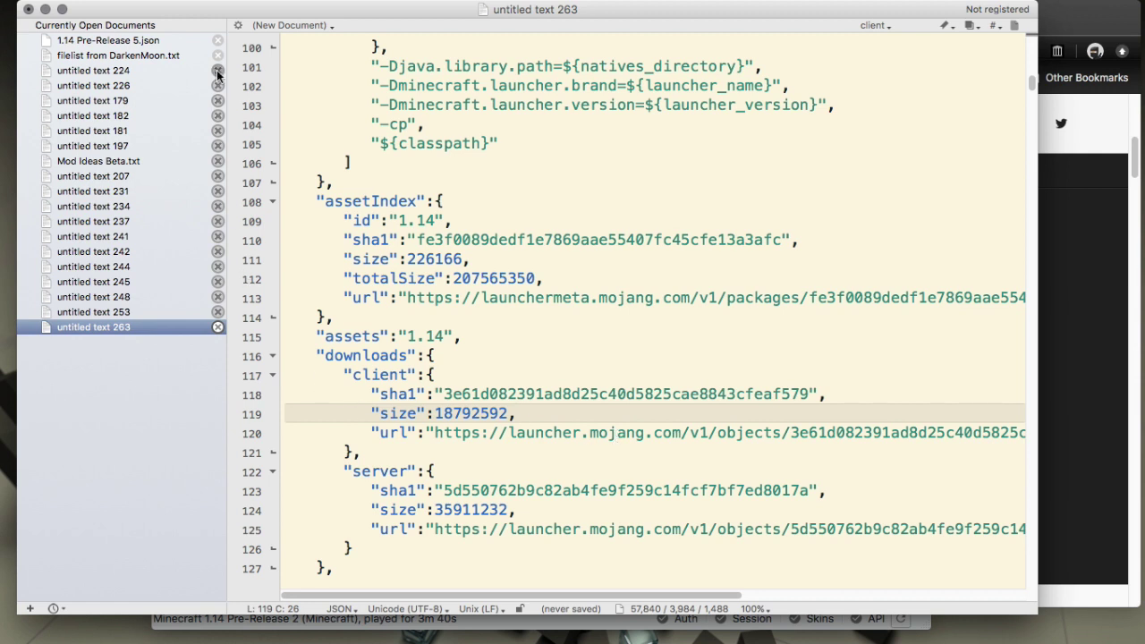
pyautogui.scroll(-1, 218, 45)
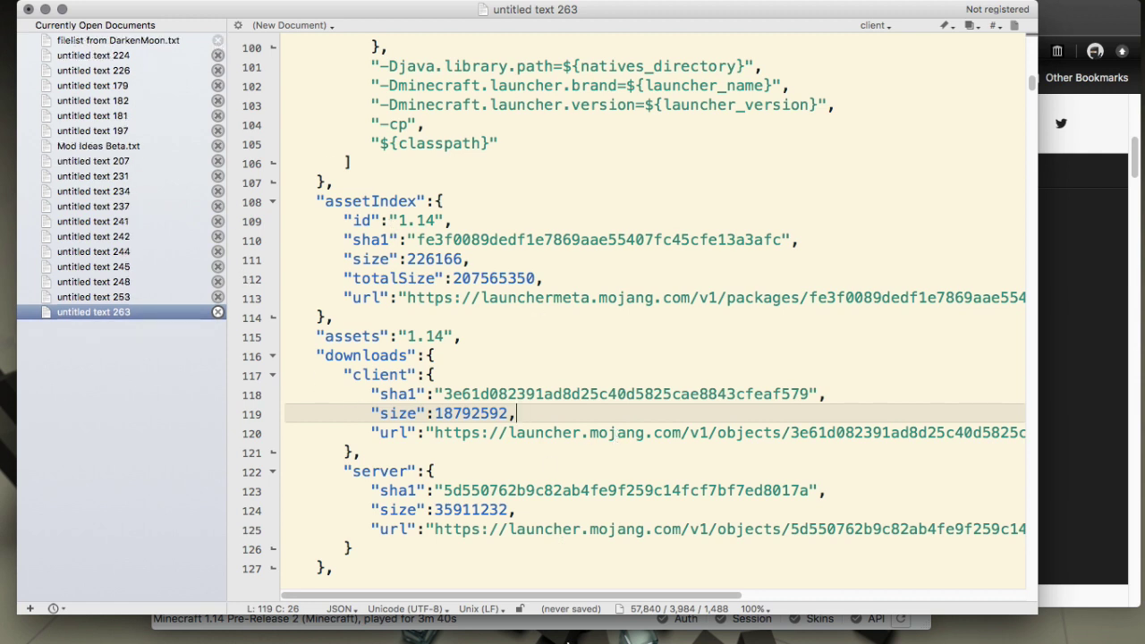
# Create a new instance named '1.14 pre5 test' from snapshot 1.14 Pre-Release 2.
pyautogui.click(525, 615)
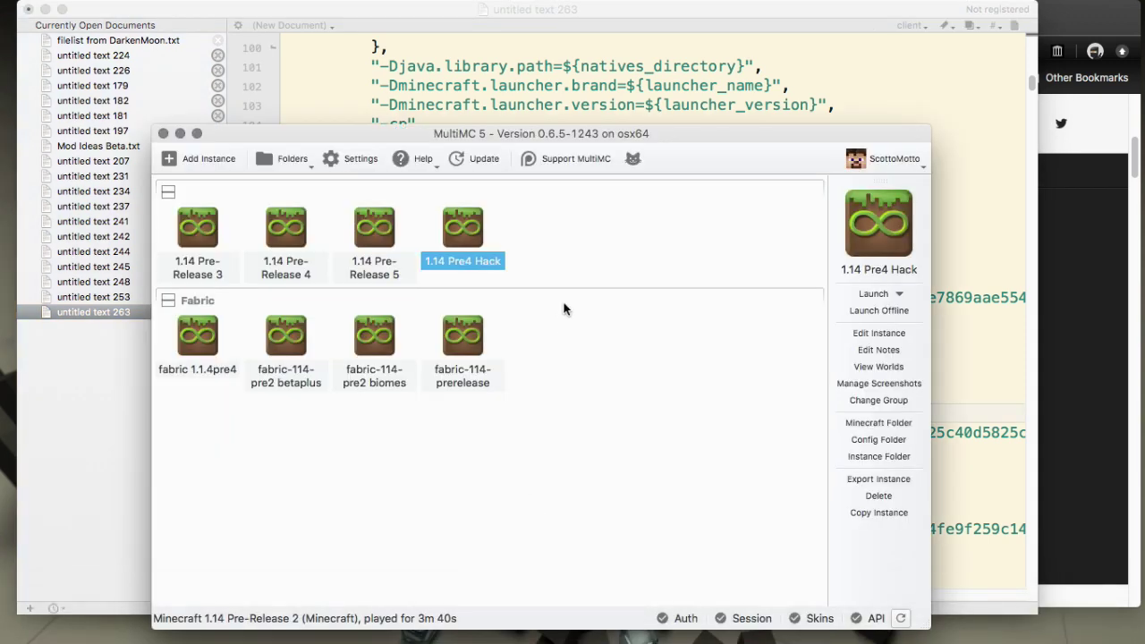
pyautogui.rightClick(594, 256)
pyautogui.click(608, 284)
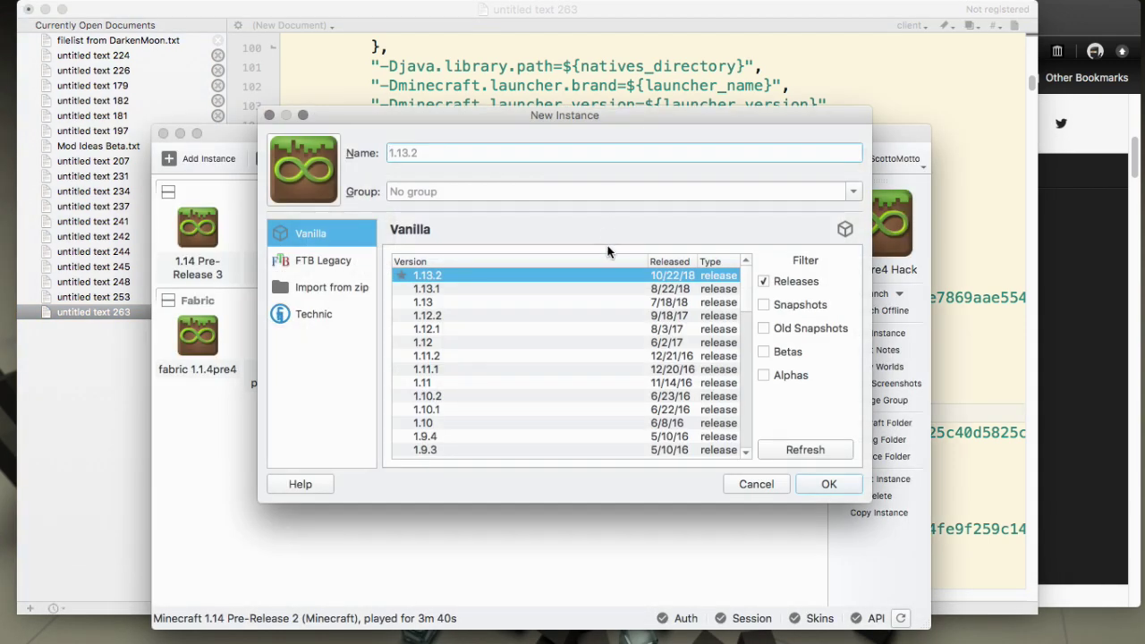
pyautogui.click(763, 305)
pyautogui.click(509, 278)
pyautogui.write('1.14 pre')
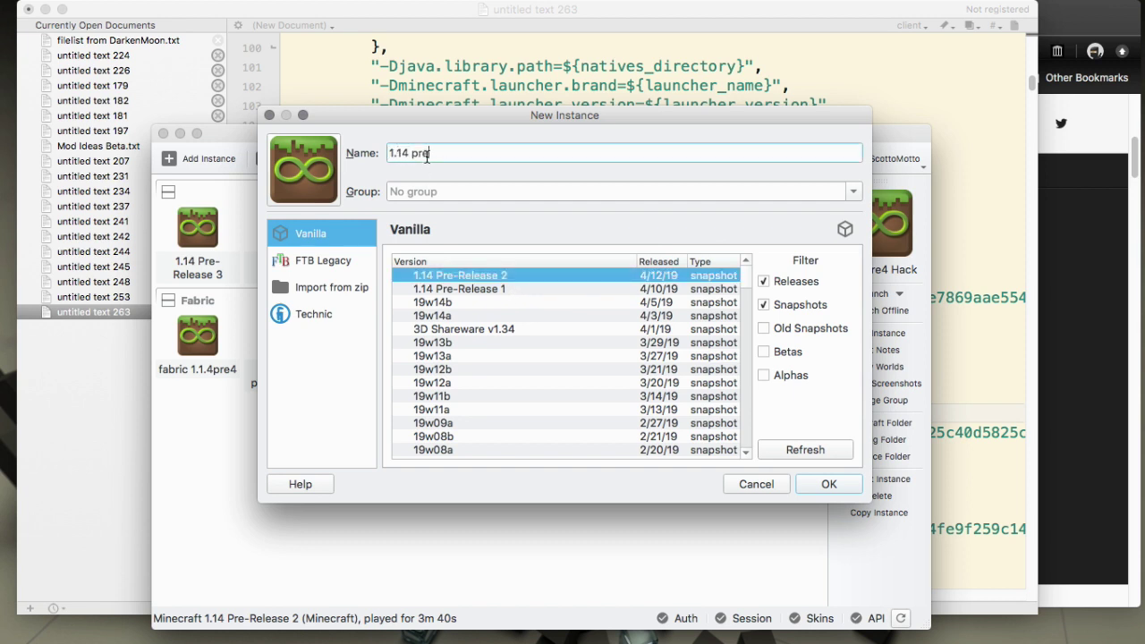
pyautogui.write('5 test')
pyautogui.click(823, 484)
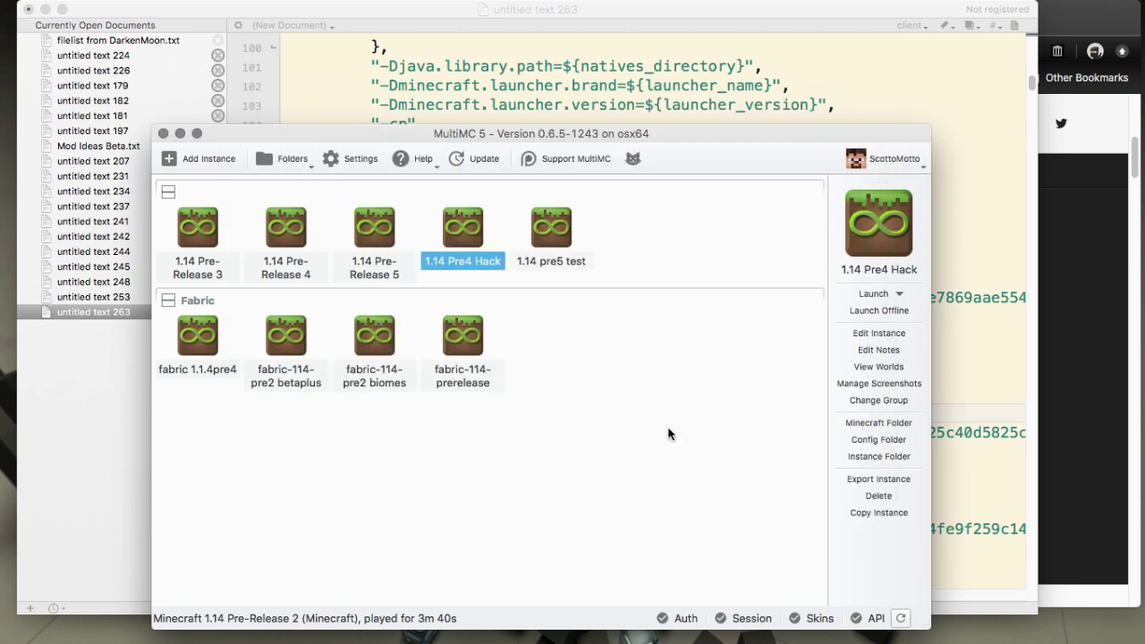
# In the instance's version settings, customize the Minecraft component into an editable custom copy.
pyautogui.click(539, 240)
pyautogui.rightClick(538, 239)
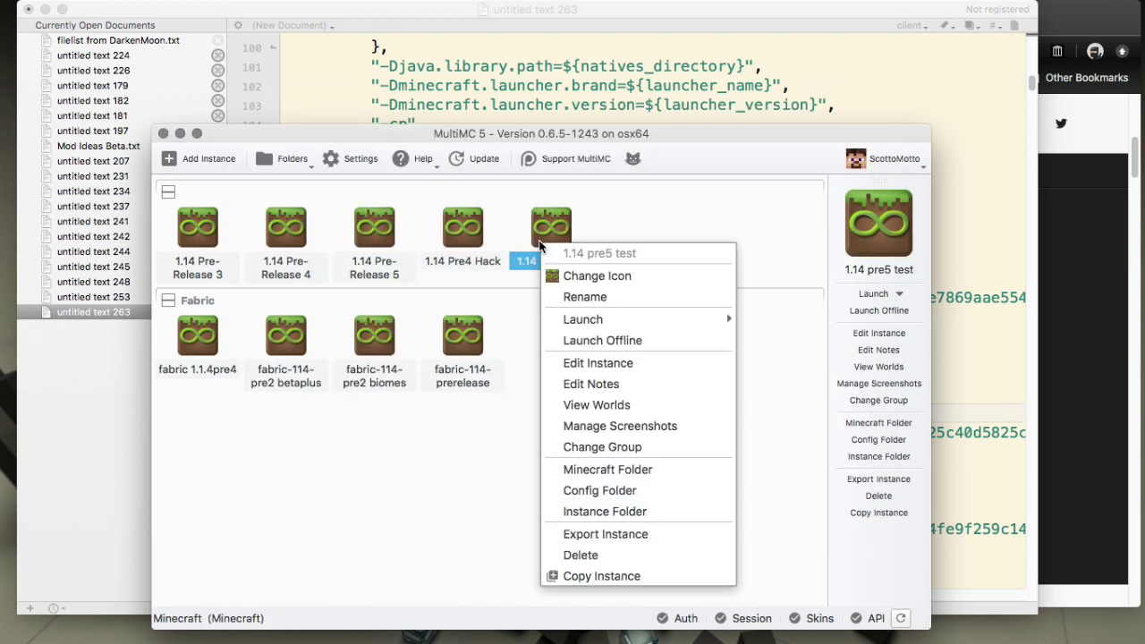
pyautogui.click(588, 360)
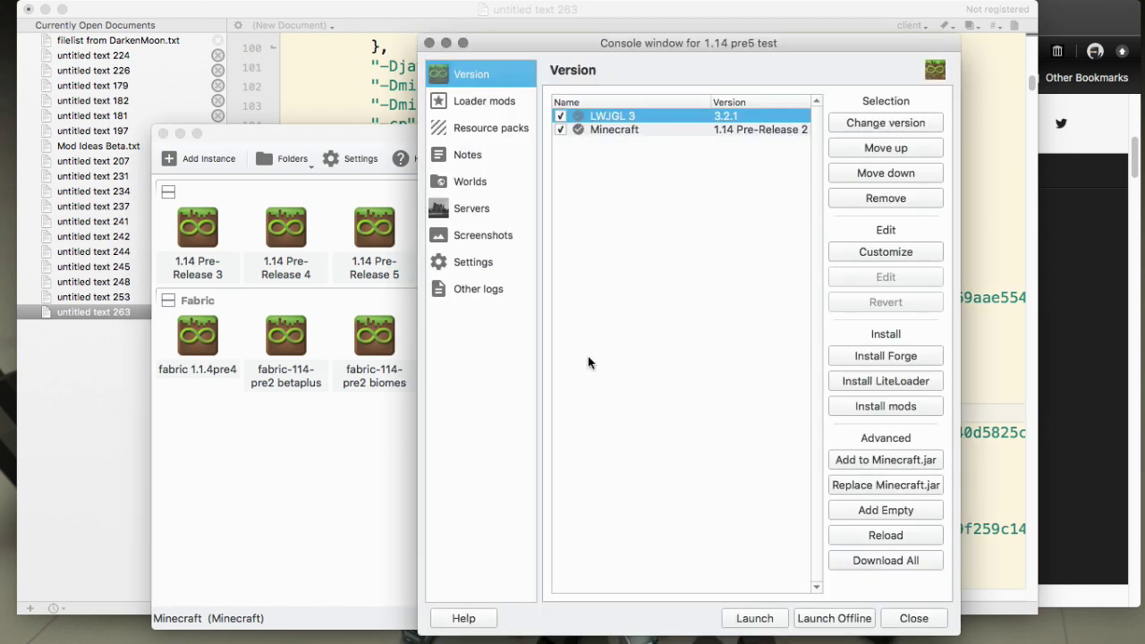
pyautogui.click(634, 131)
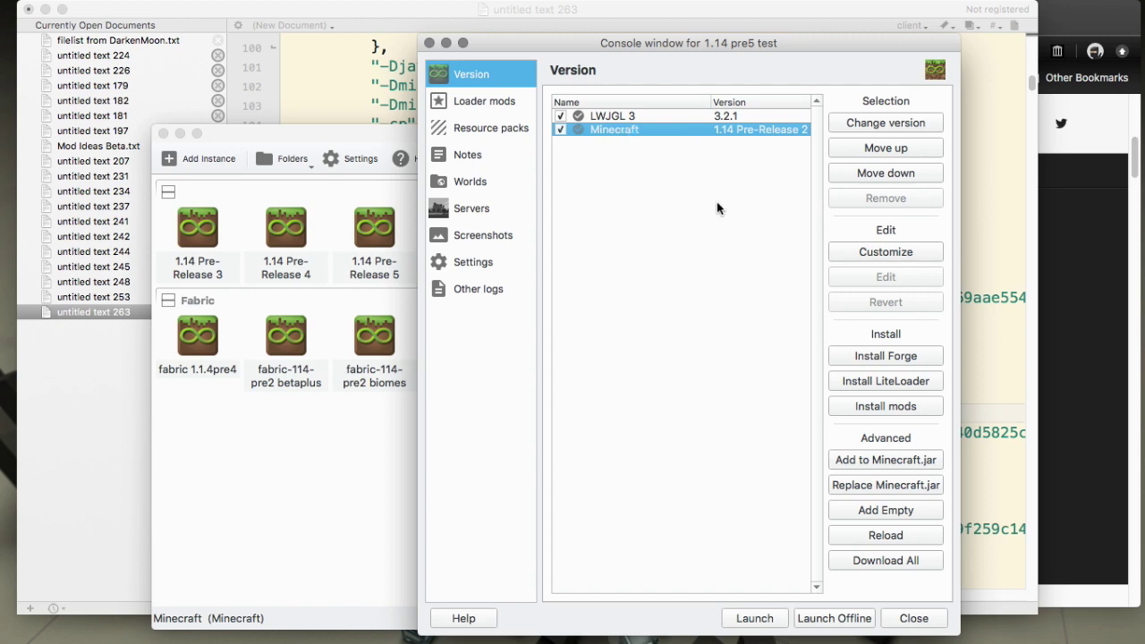
pyautogui.click(857, 249)
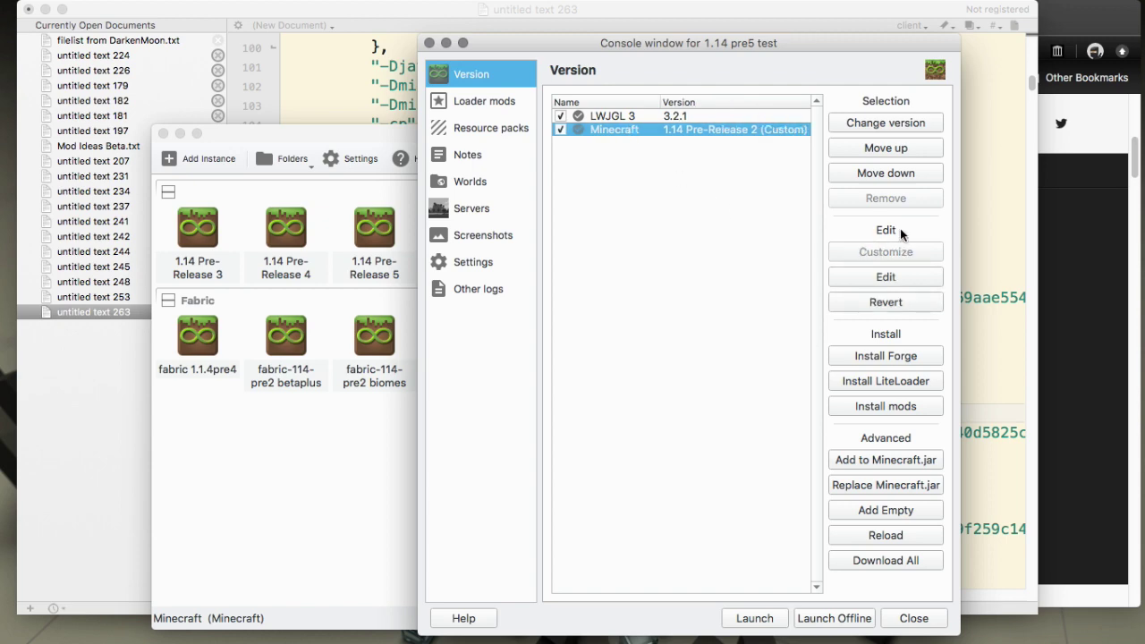
# In net.minecraft.json, change the version and client jar name from Pre-Release 2 to Pre-Release 5.
pyautogui.click(884, 277)
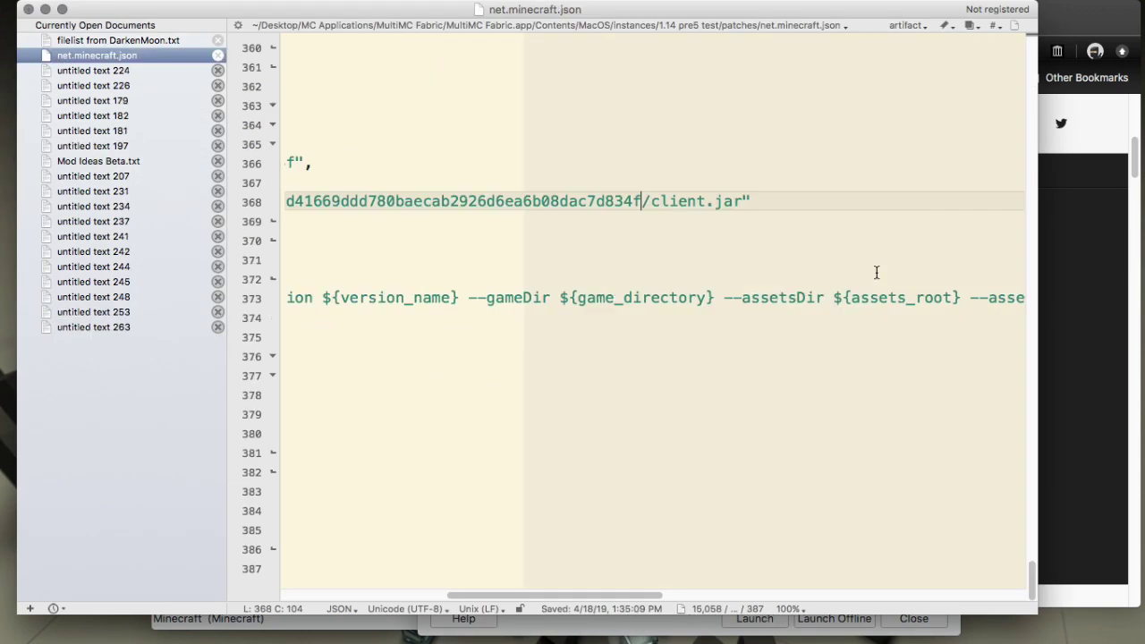
pyautogui.hscroll(-10, 334, 330)
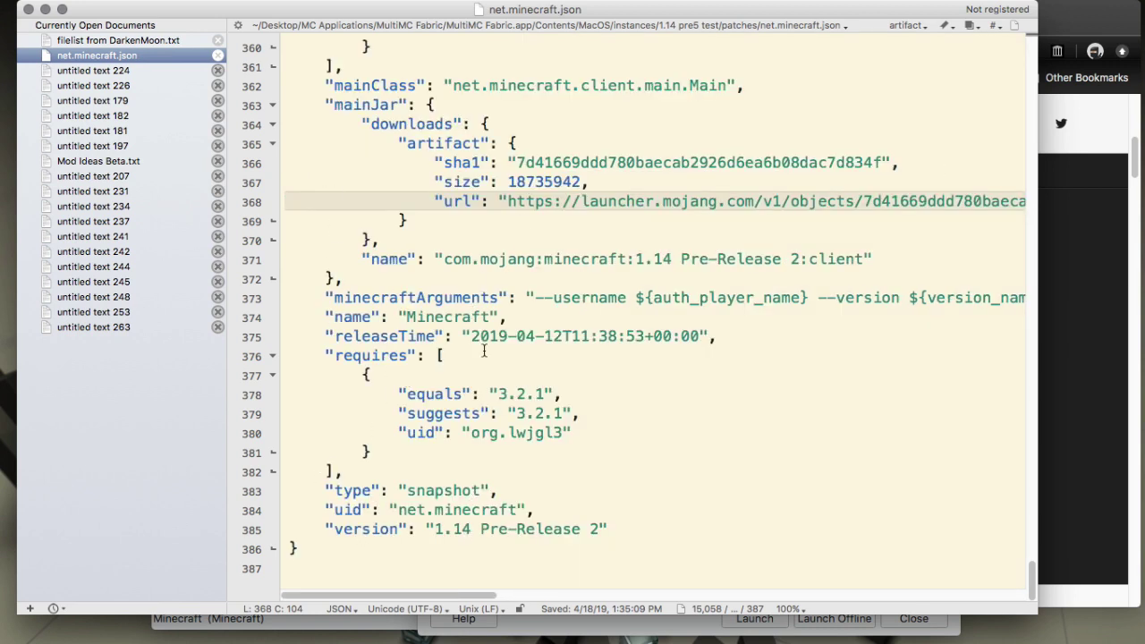
pyautogui.click(596, 531)
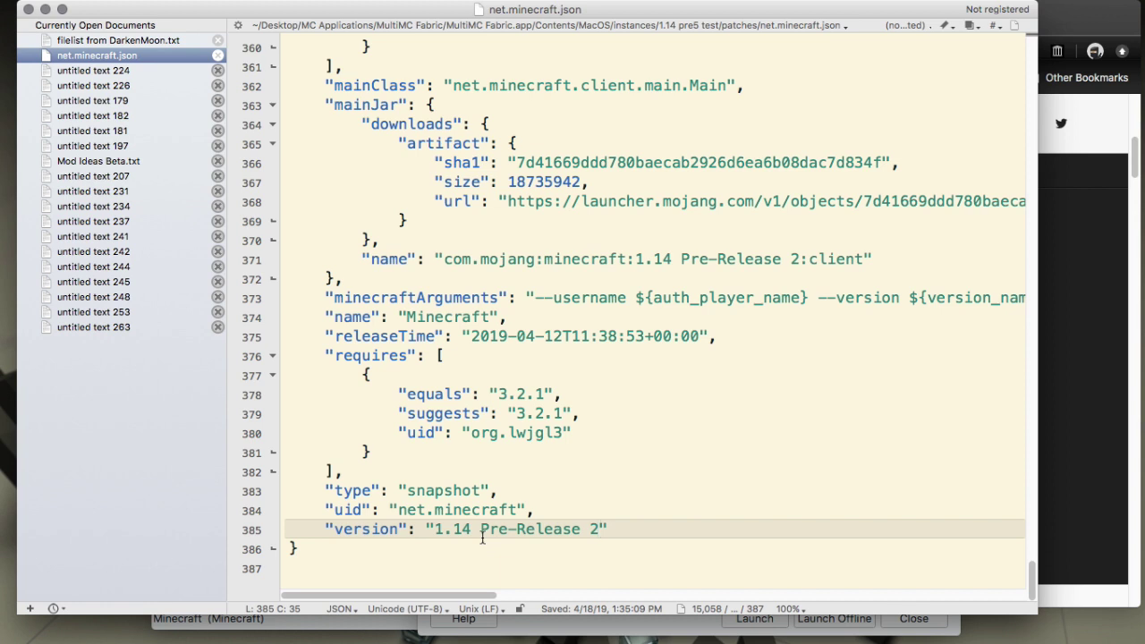
pyautogui.press('BackSpace')
pyautogui.write('5')
pyautogui.click(801, 258)
pyautogui.press('BackSpace')
pyautogui.write('5')
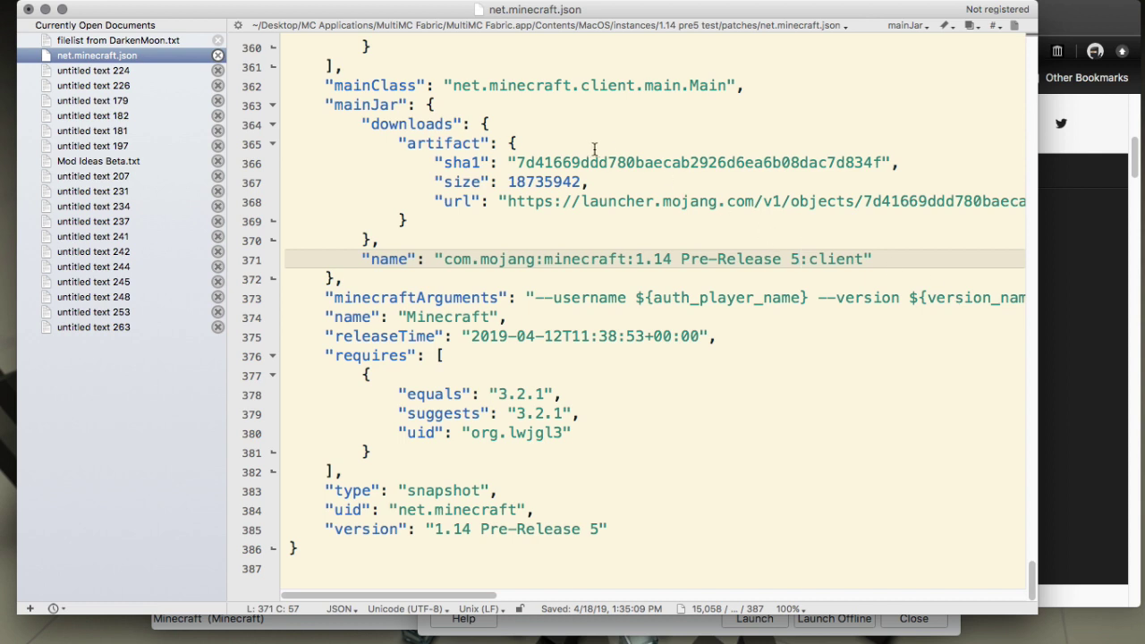
# Paste the Pre-Release 5 hash over the old sha1 and download URL hash on lines 366 and 368.
pyautogui.moveTo(518, 163); pyautogui.dragTo(879, 158)
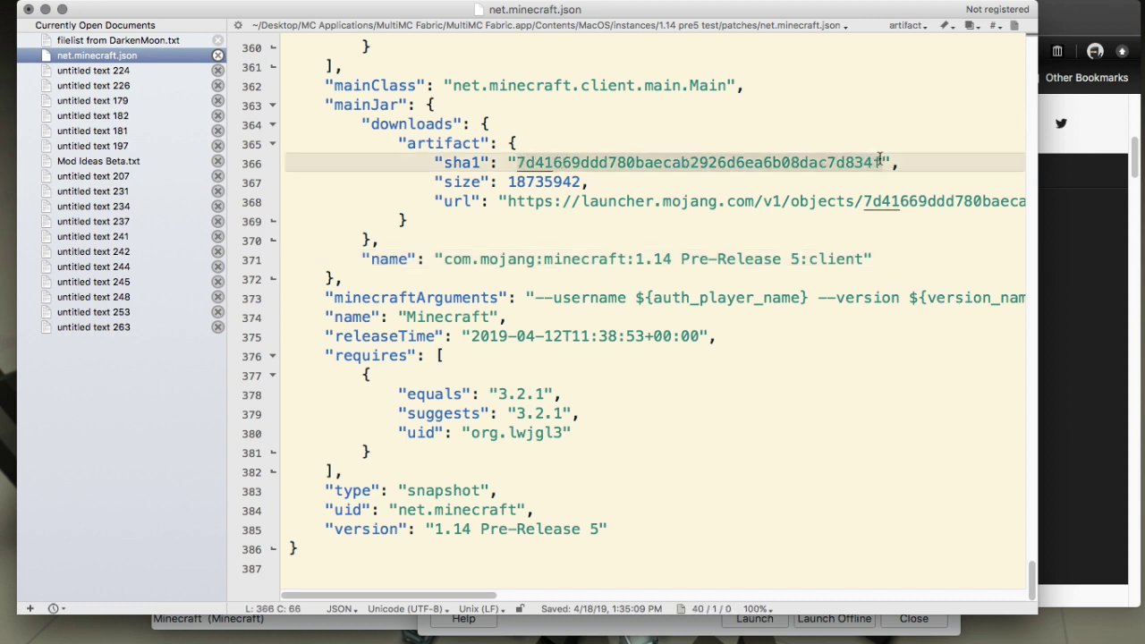
pyautogui.write('3e61d082391ad8d25c40d5825cae8843cfeaf579')
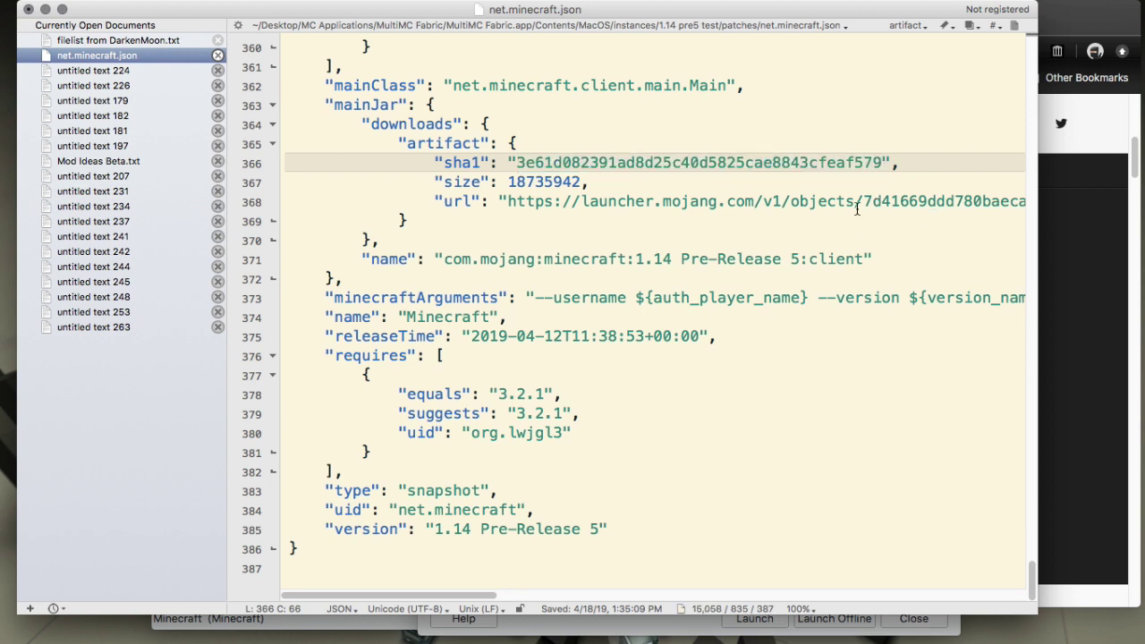
pyautogui.hscroll(10, 857, 209)
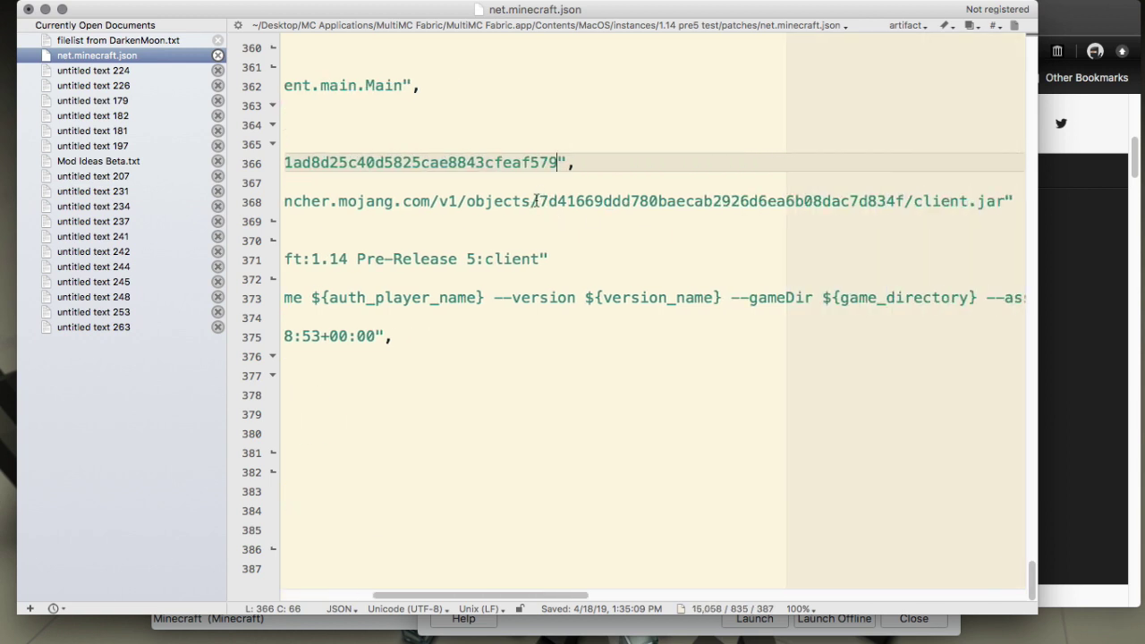
pyautogui.moveTo(540, 200); pyautogui.dragTo(906, 203)
pyautogui.write('3e61d082391ad8d25c40d5825cae8843cfeaf579')
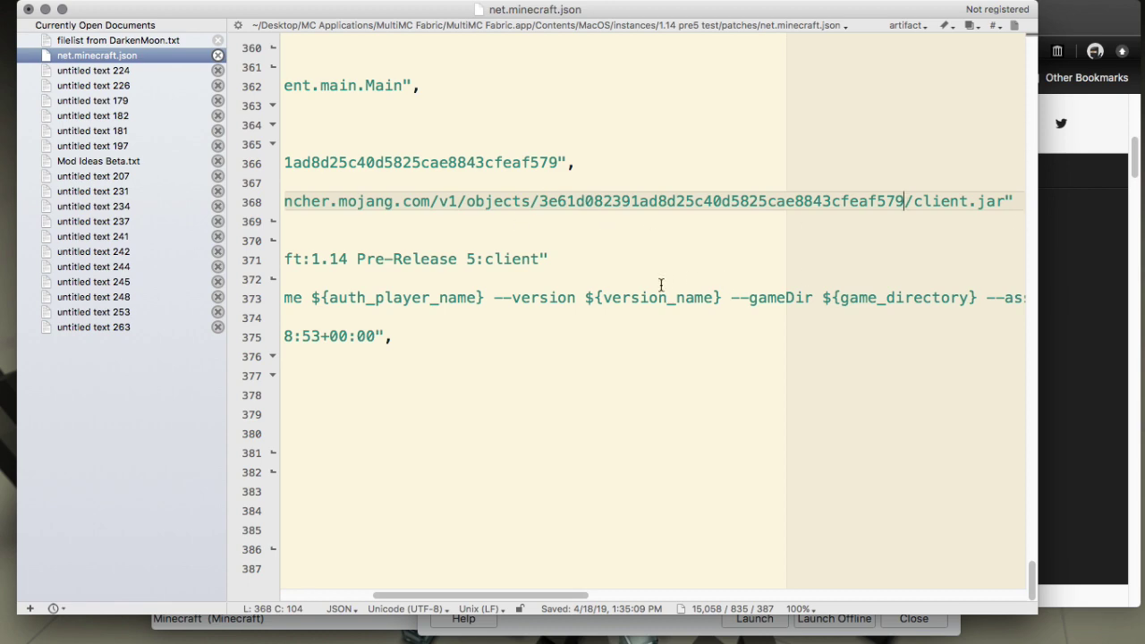
pyautogui.hscroll(-5, 631, 285)
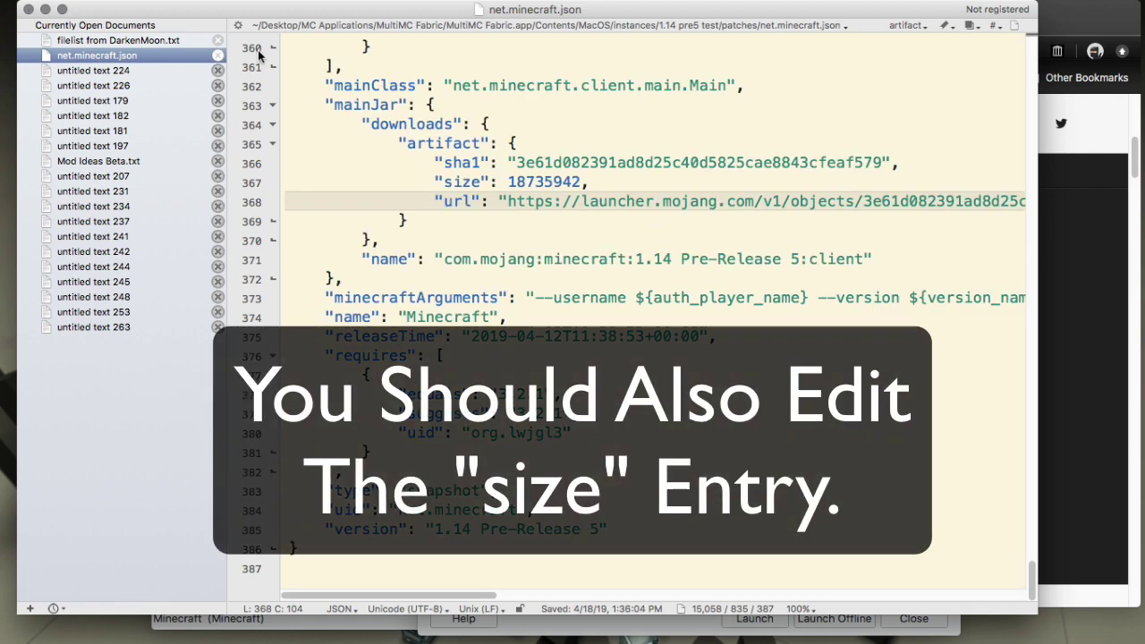
# Close net.minecraft.json and return to the MultiMC console showing 1.14 Pre-Release 2 (Custom).
pyautogui.click(217, 55)
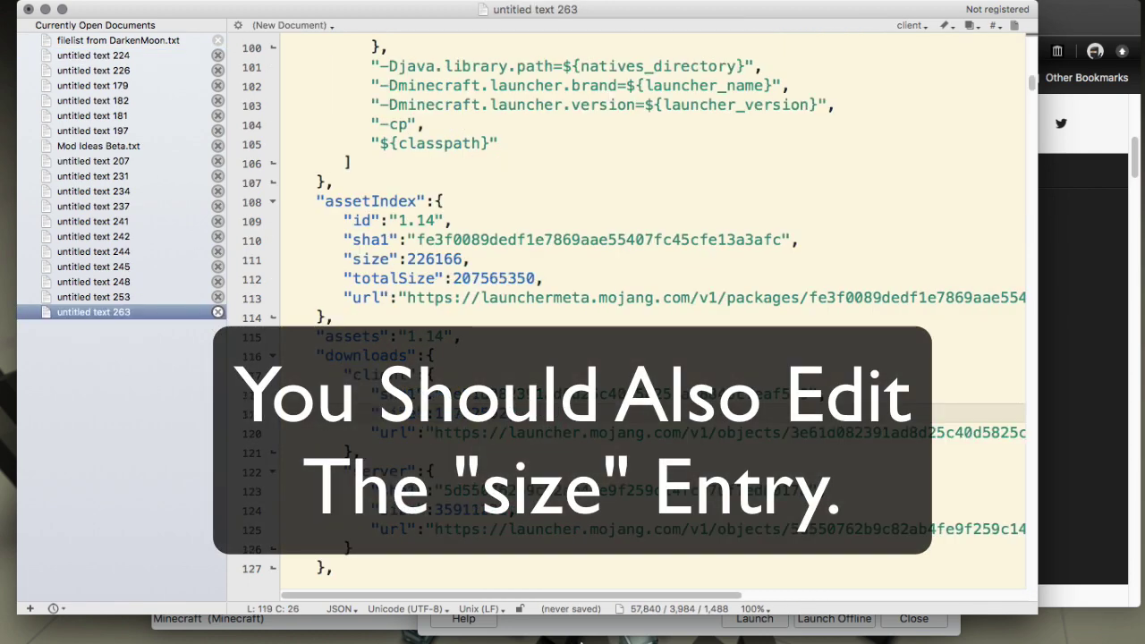
pyautogui.moveTo(563, 626)
pyautogui.click(521, 617)
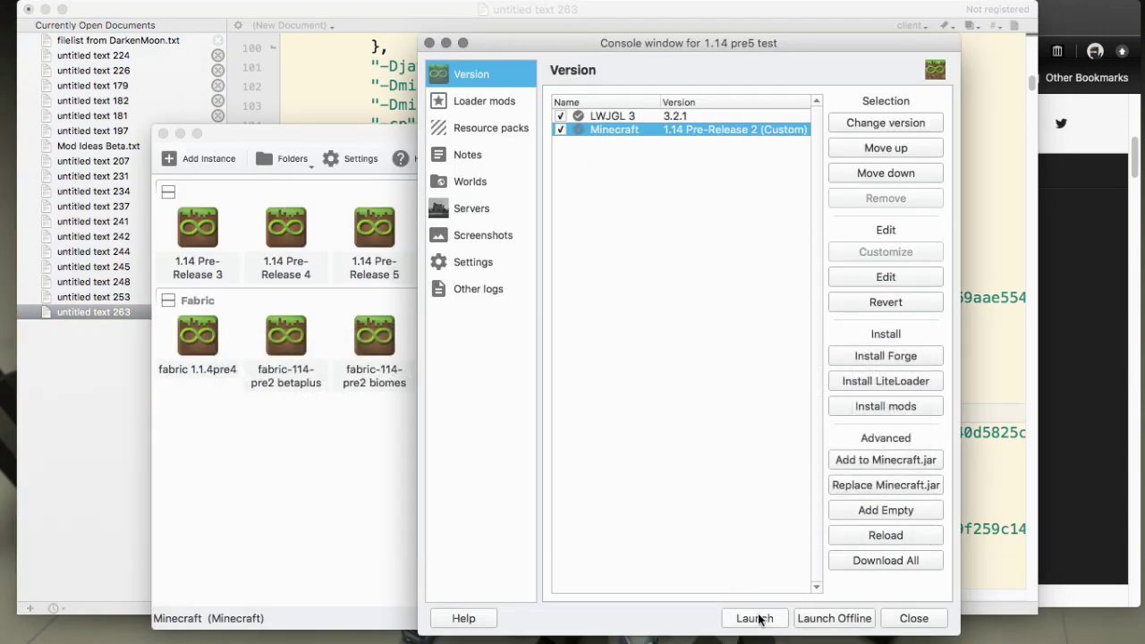
pyautogui.click(363, 92)
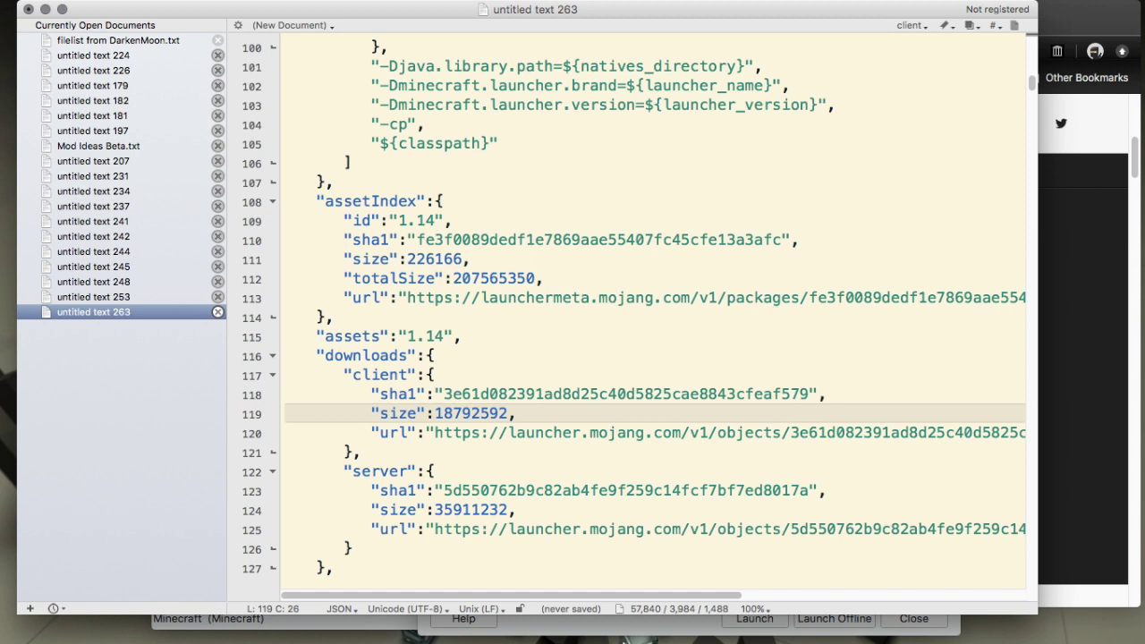
pyautogui.click(554, 626)
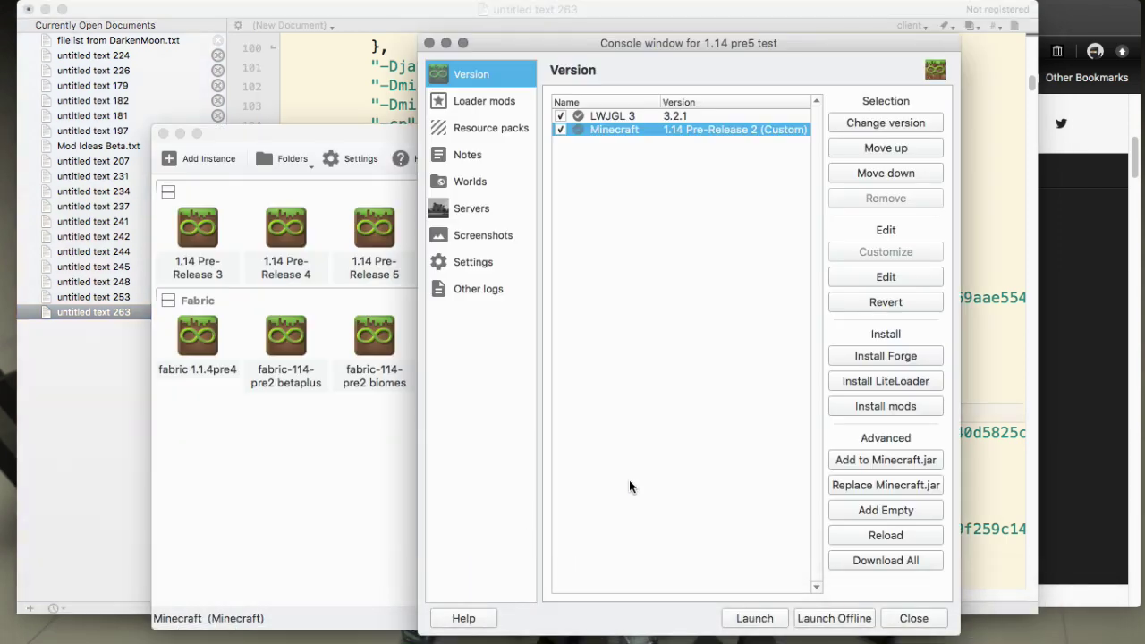
# Launch the 1.14 pre5 test instance, confirm Pre-Release 5 reaches the title screen, then quit.
pyautogui.click(736, 615)
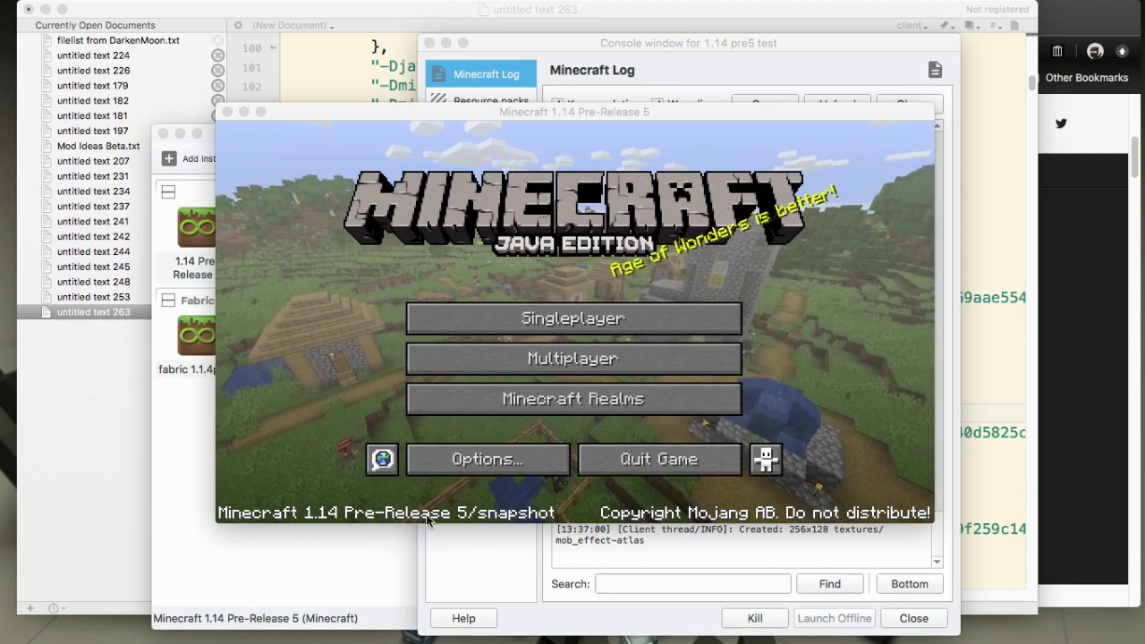
pyautogui.click(639, 468)
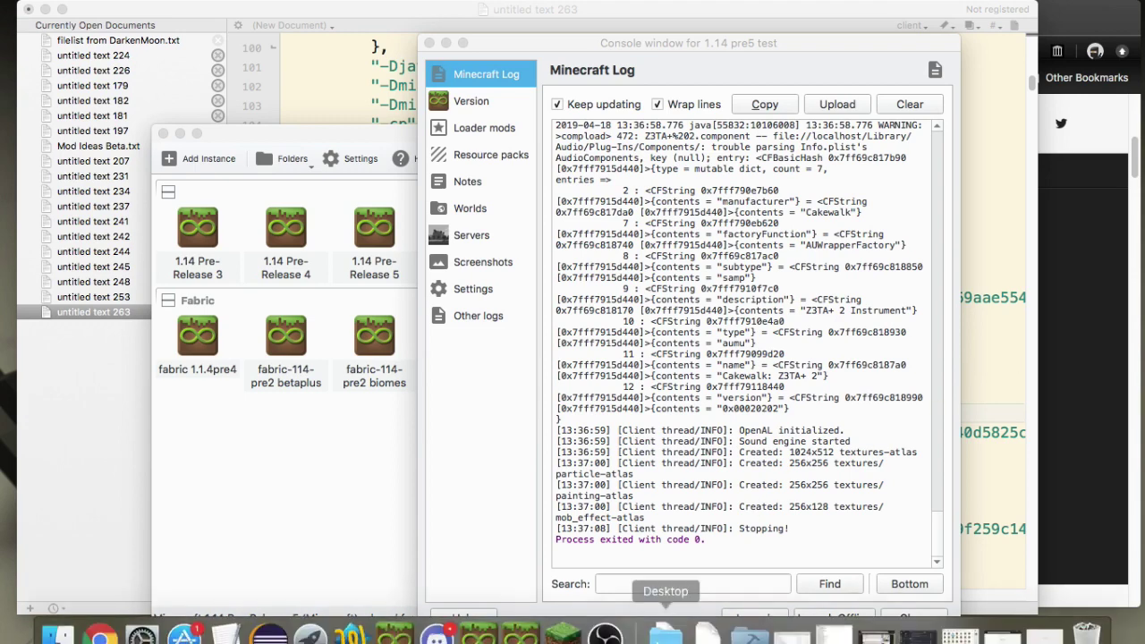
pyautogui.click(563, 624)
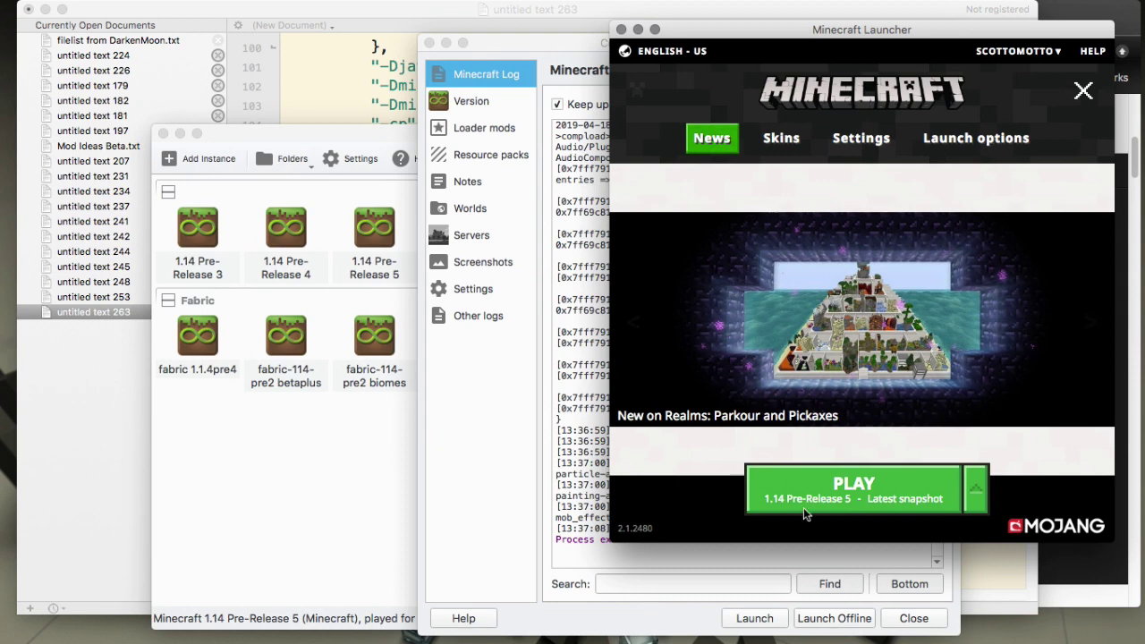
pyautogui.click(970, 146)
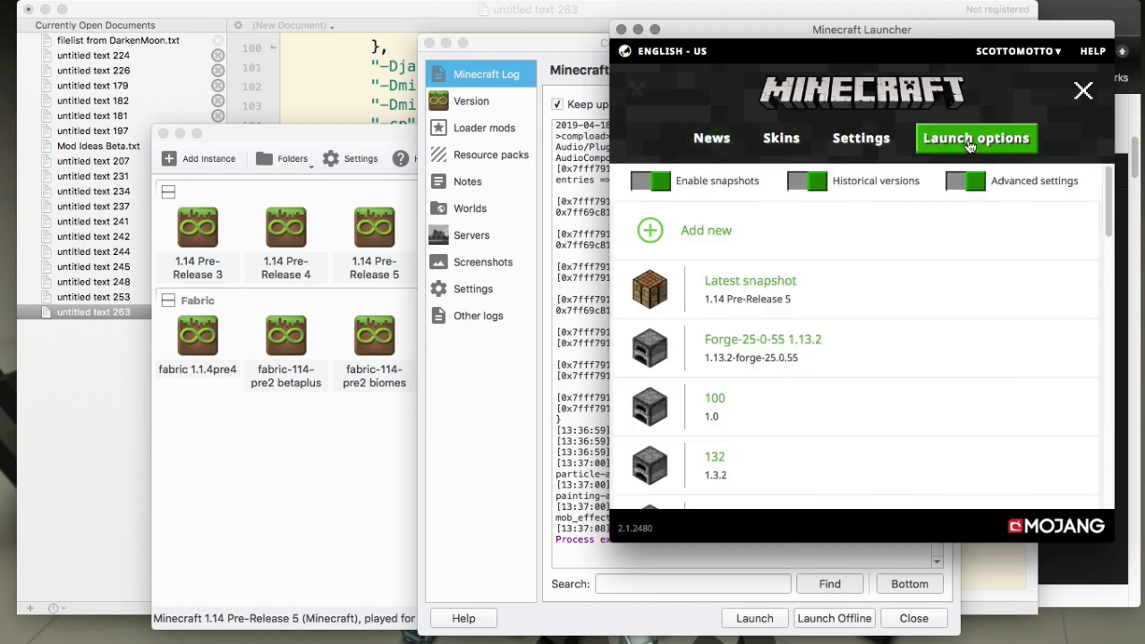
pyautogui.click(703, 230)
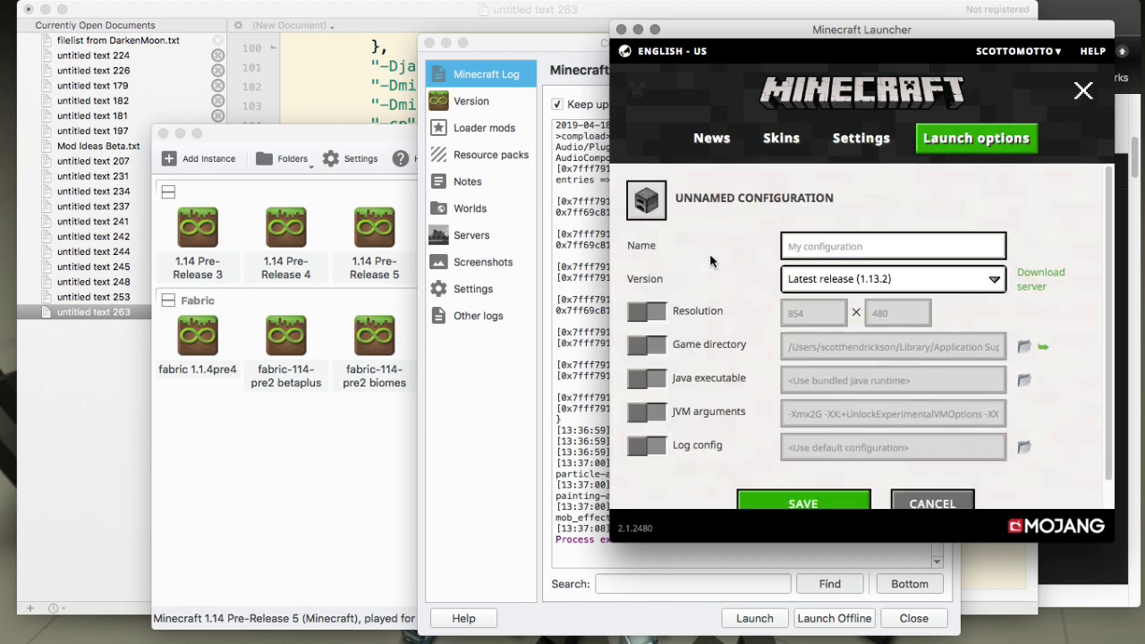
pyautogui.click(845, 279)
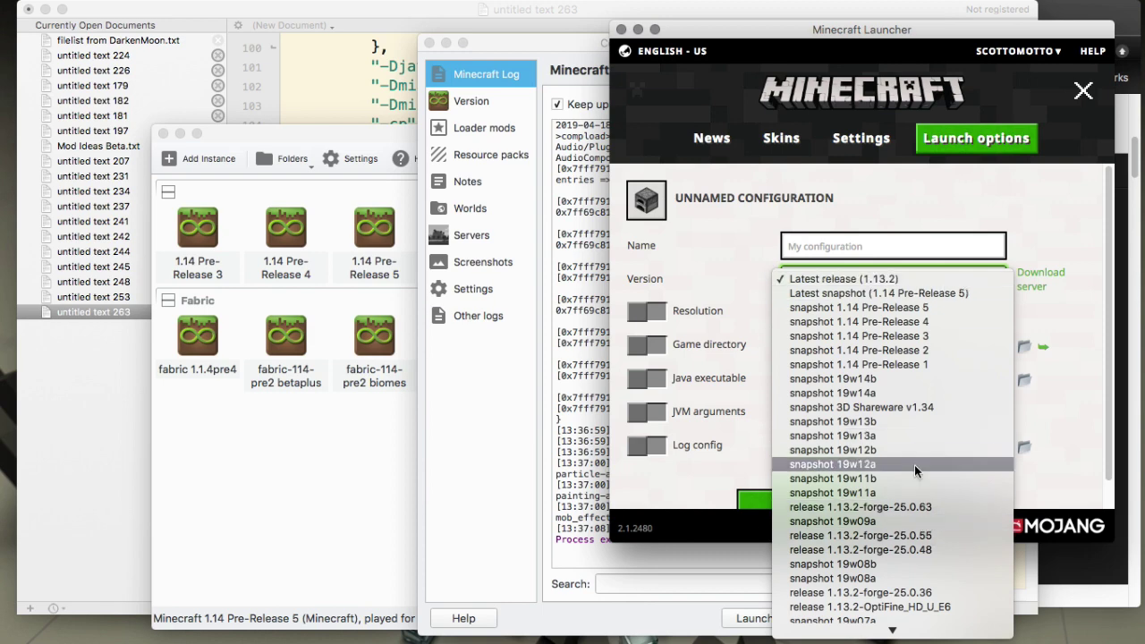
pyautogui.click(912, 326)
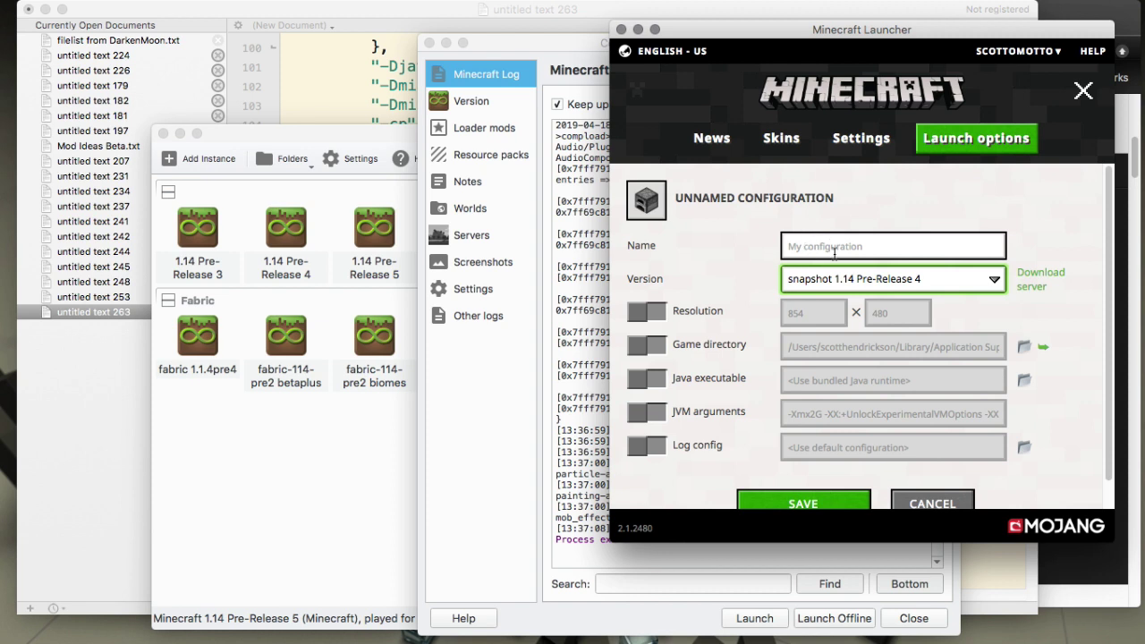
pyautogui.click(913, 503)
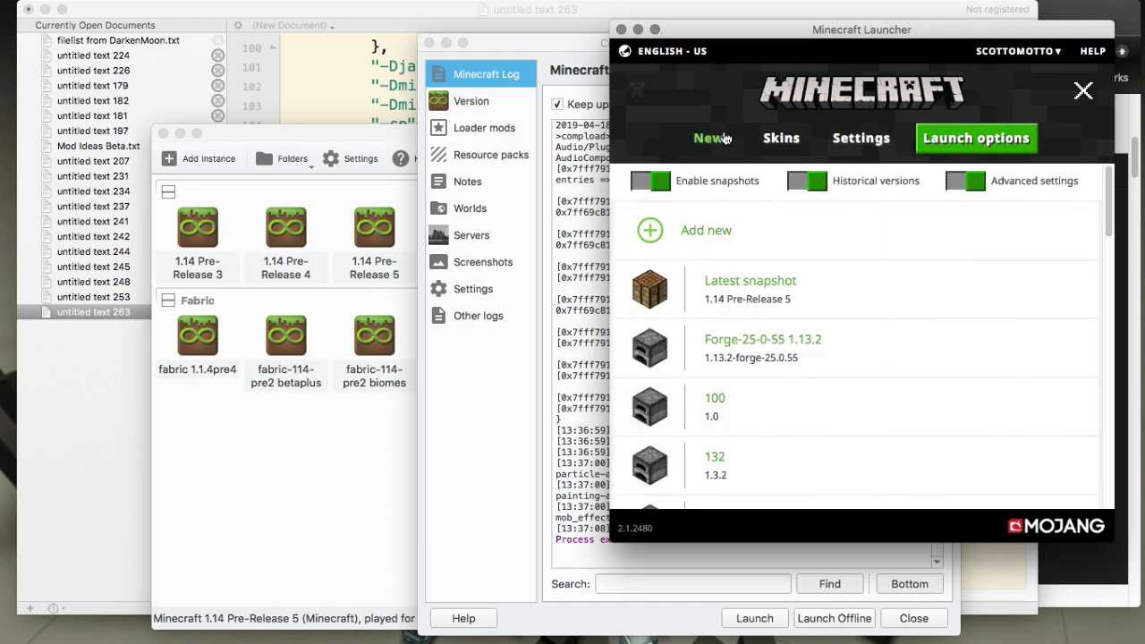
pyautogui.click(717, 138)
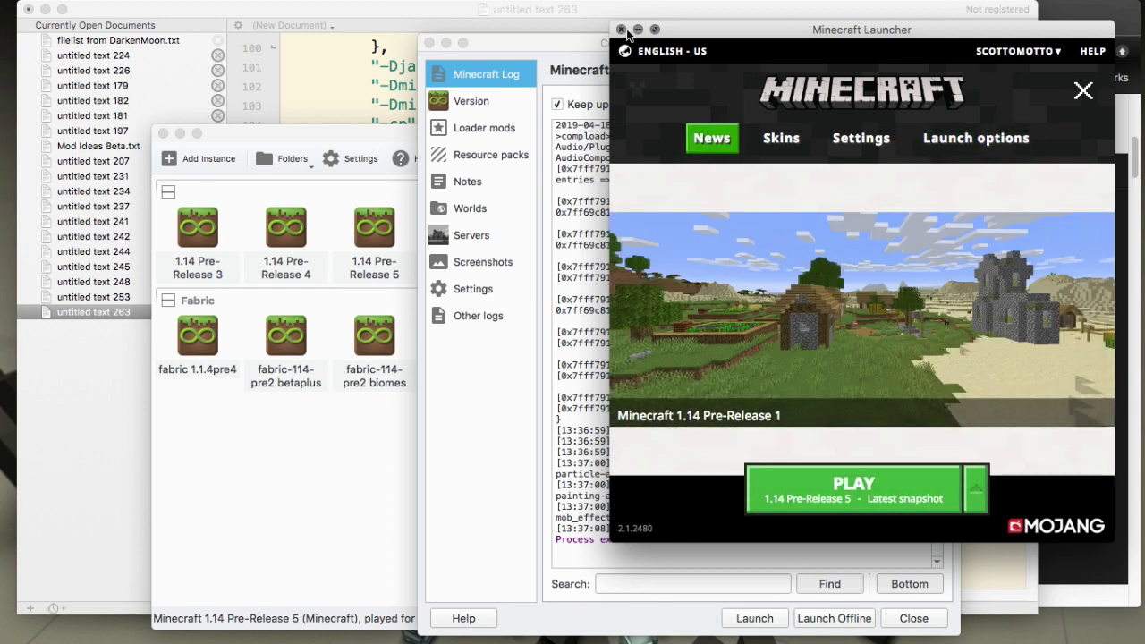
# Bring BBEdit's untitled text 263 JSON document back to the front over the console.
pyautogui.click(541, 50)
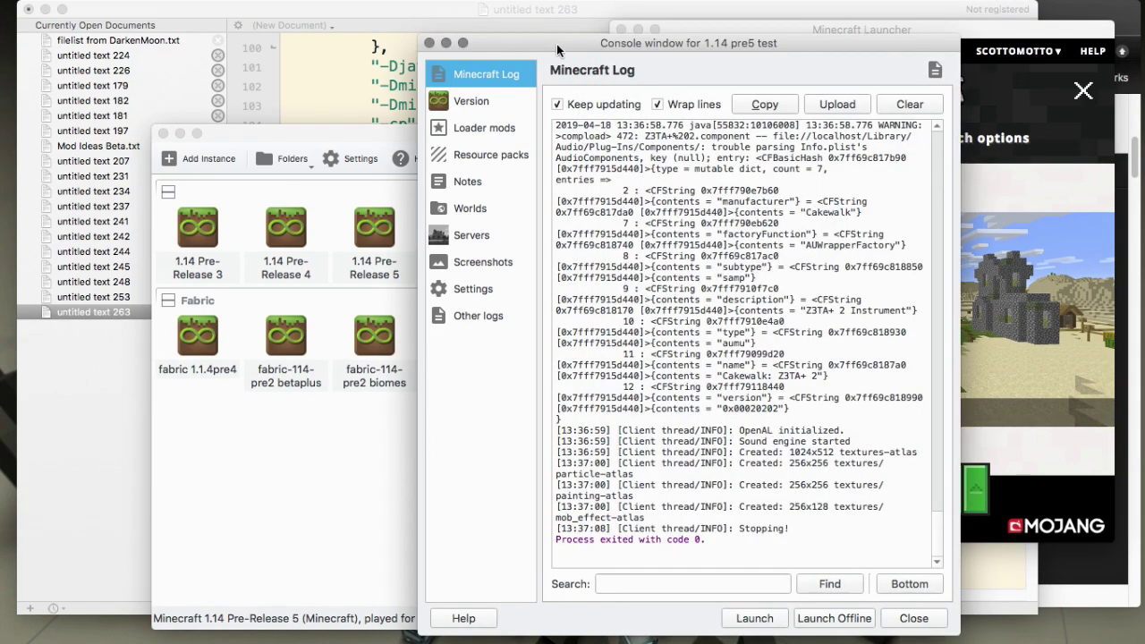
pyautogui.click(344, 31)
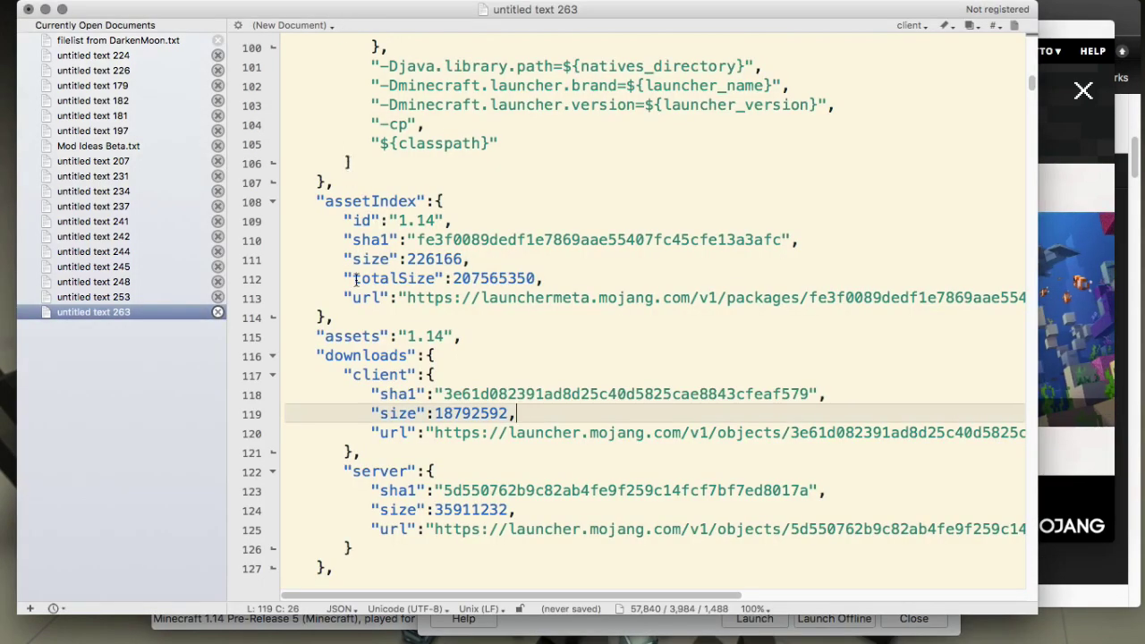